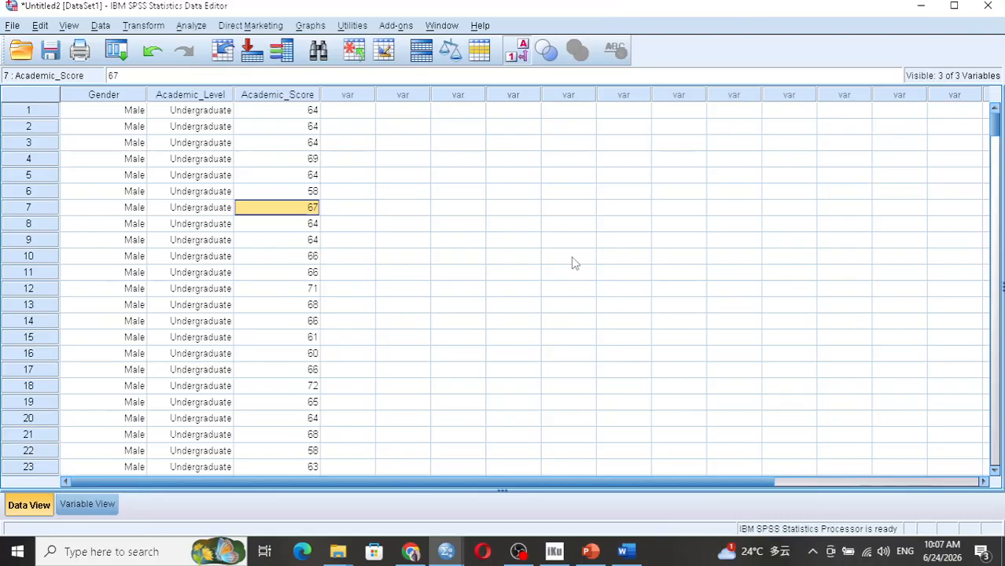
Start an Explore analysis, reset its previous settings and assign Academic_Score as the dependent variable
click(276, 96)
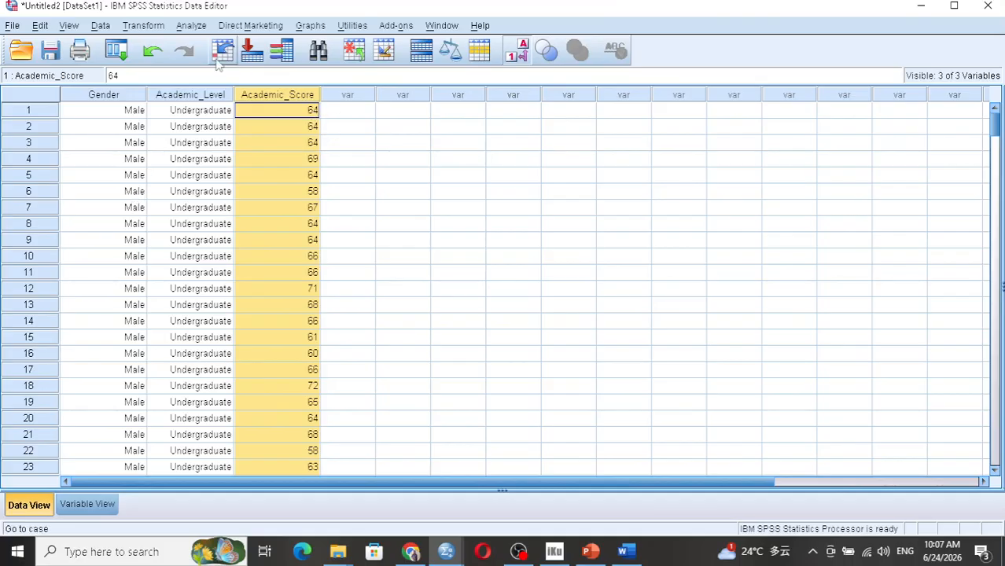
click(191, 26)
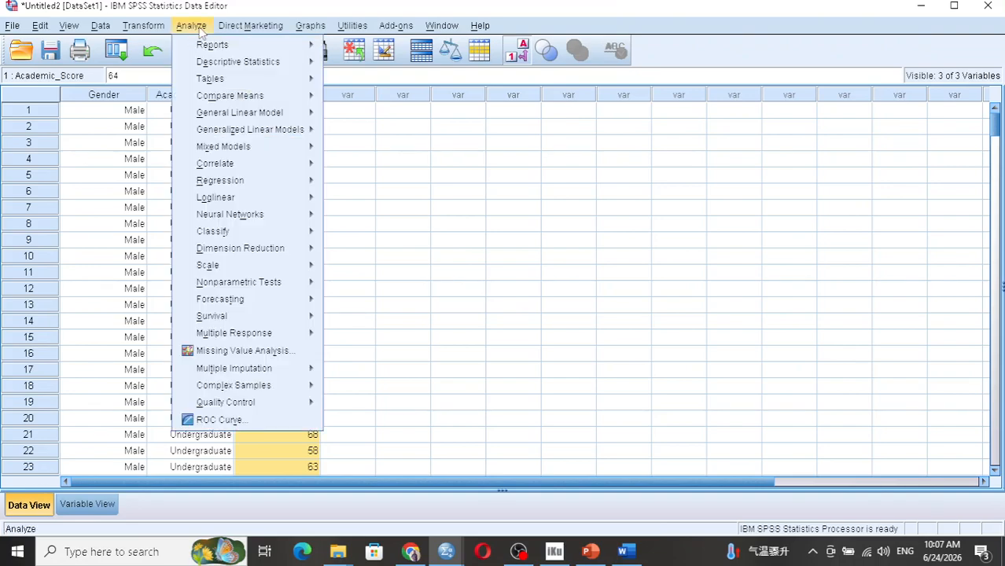
mouse_move(227, 63)
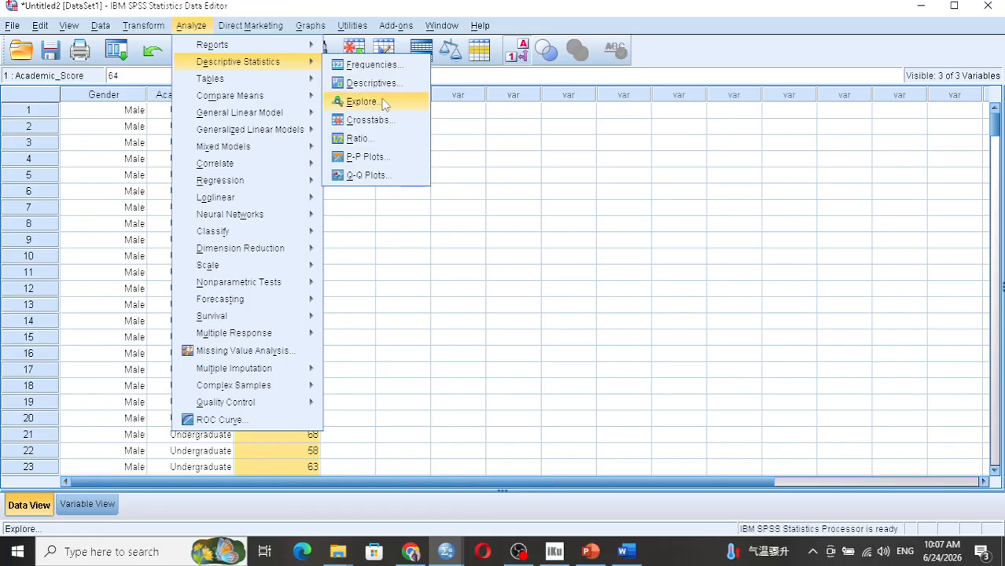
click(385, 103)
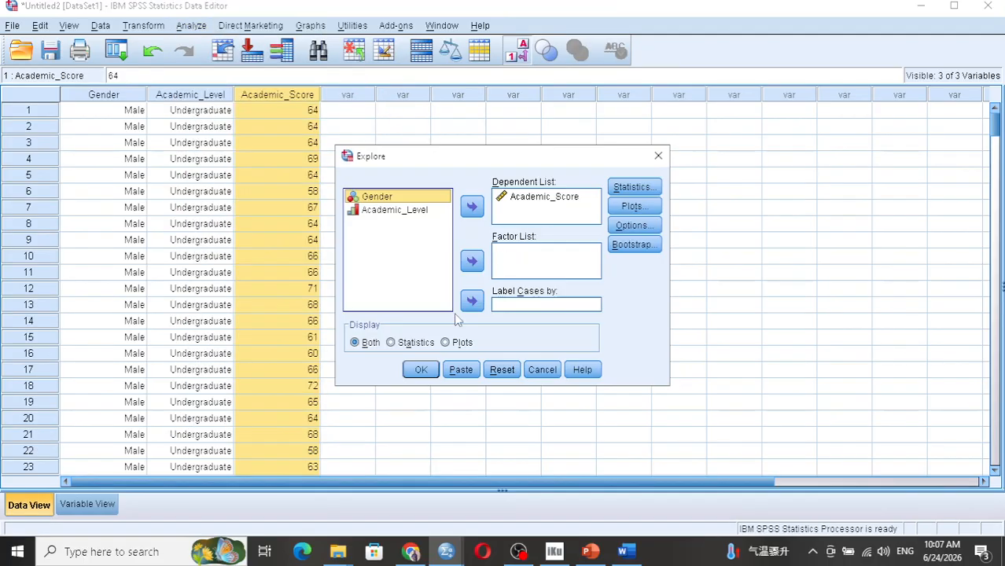
click(497, 371)
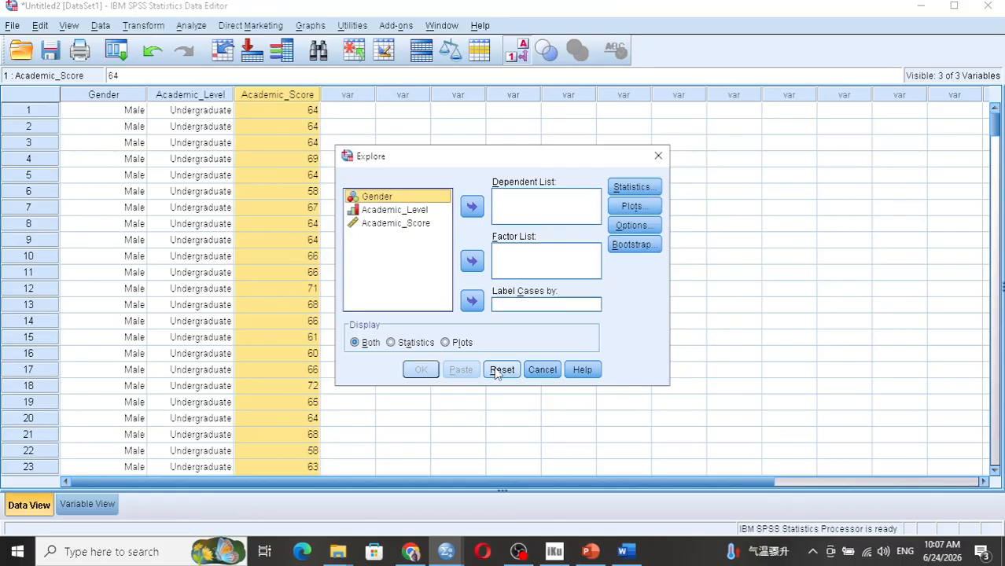
click(414, 226)
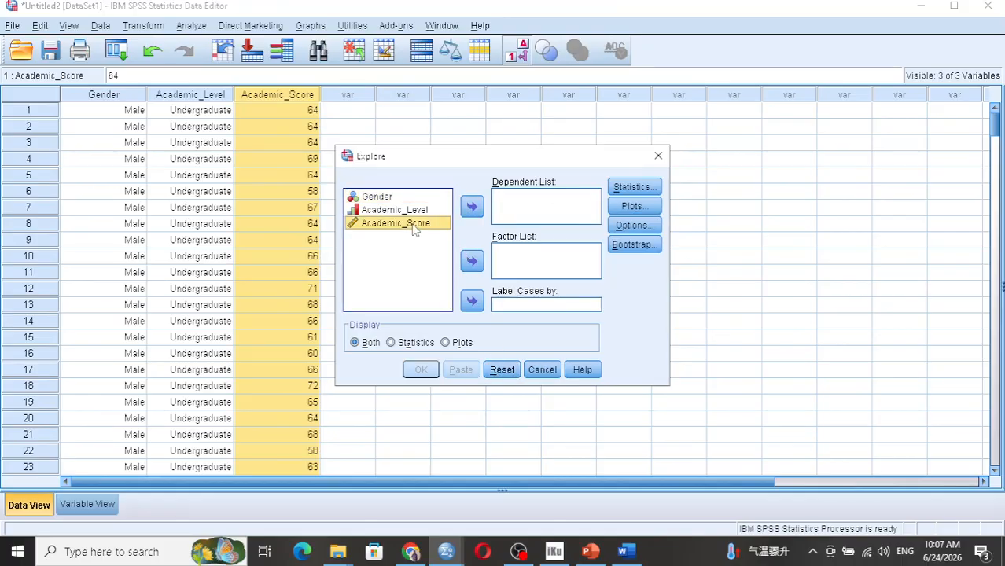
click(471, 208)
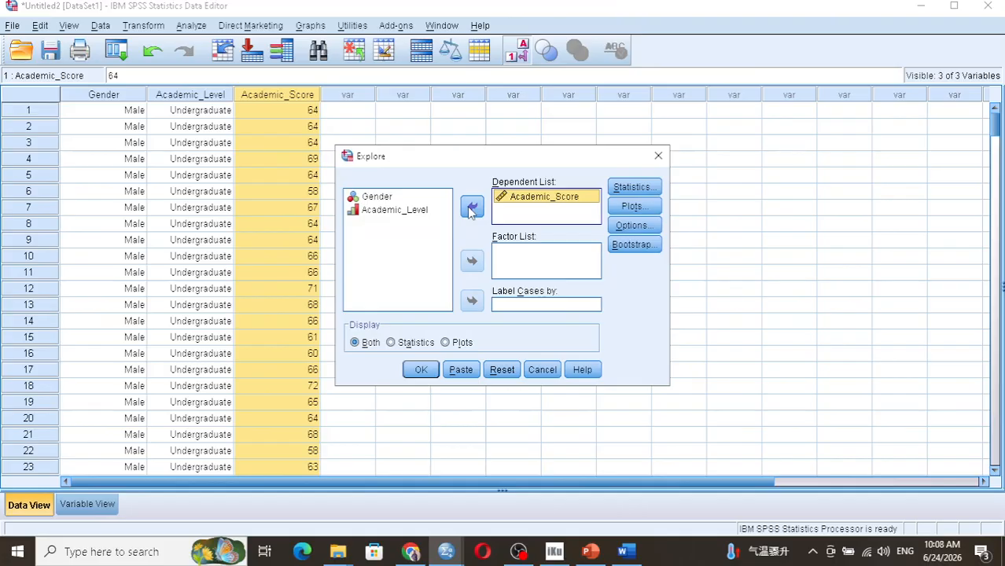
Add normality plots with tests to the Explore analysis, run it and examine the Tests of Normality table
click(631, 207)
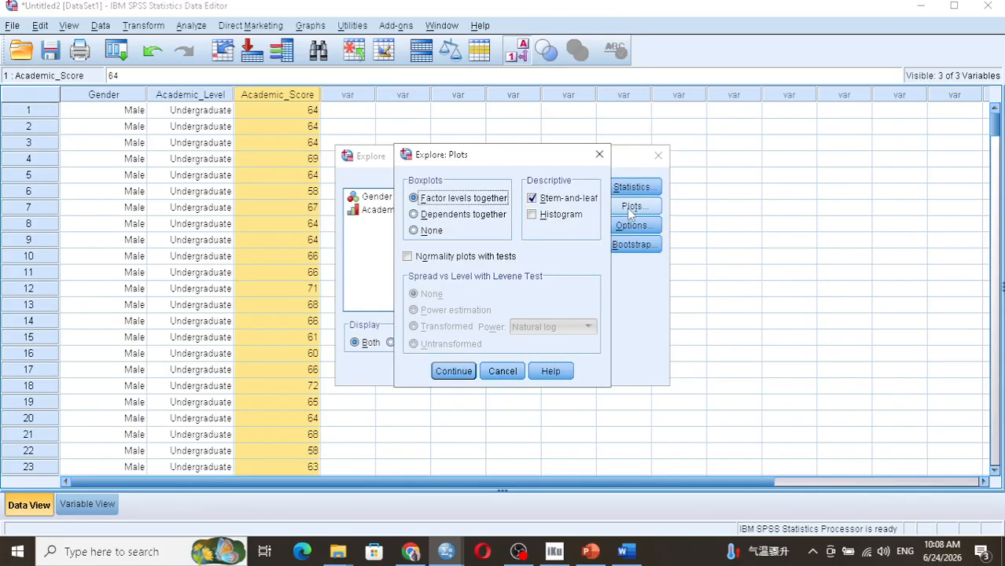
click(408, 259)
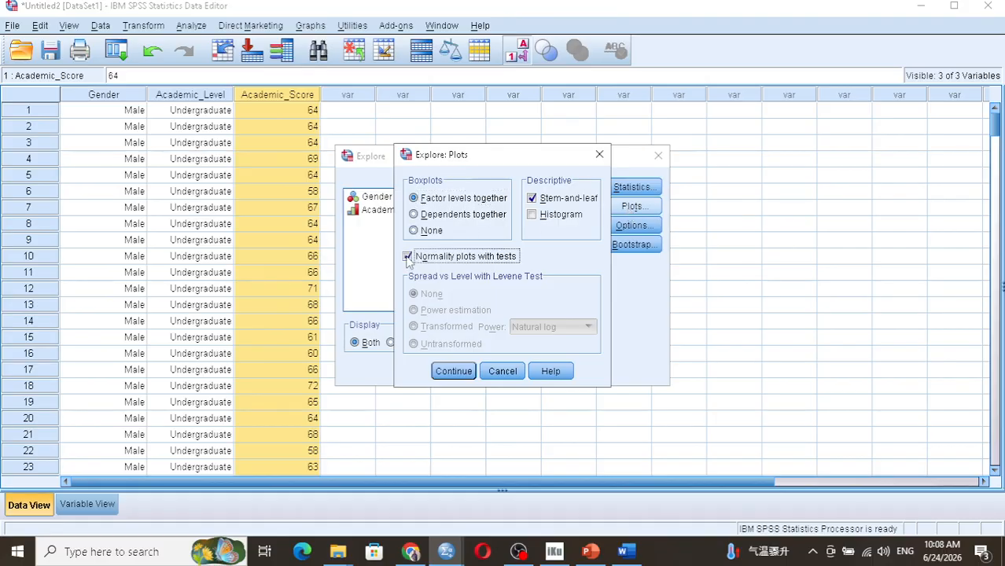
click(453, 372)
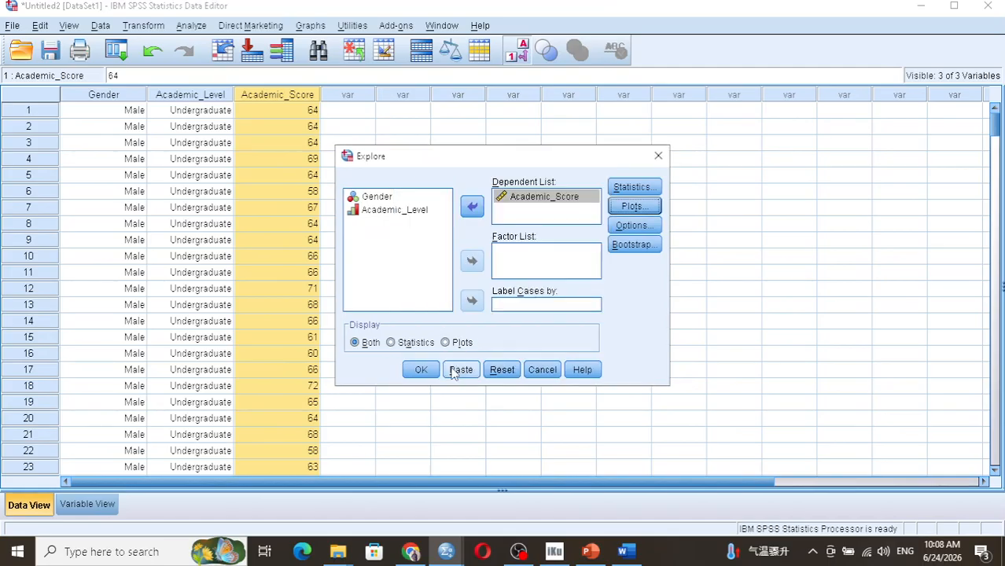
click(422, 370)
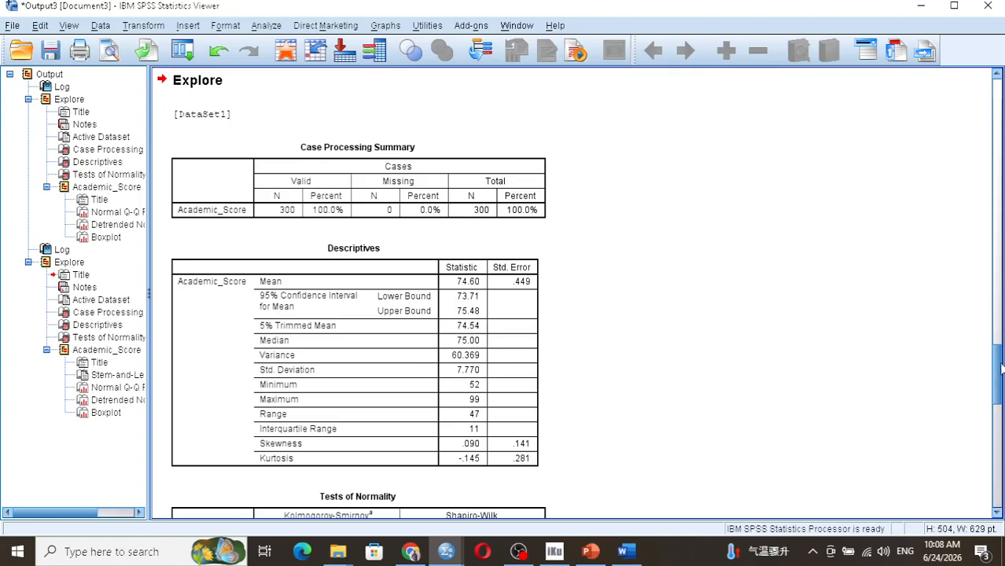
scroll(998, 364, down, 6)
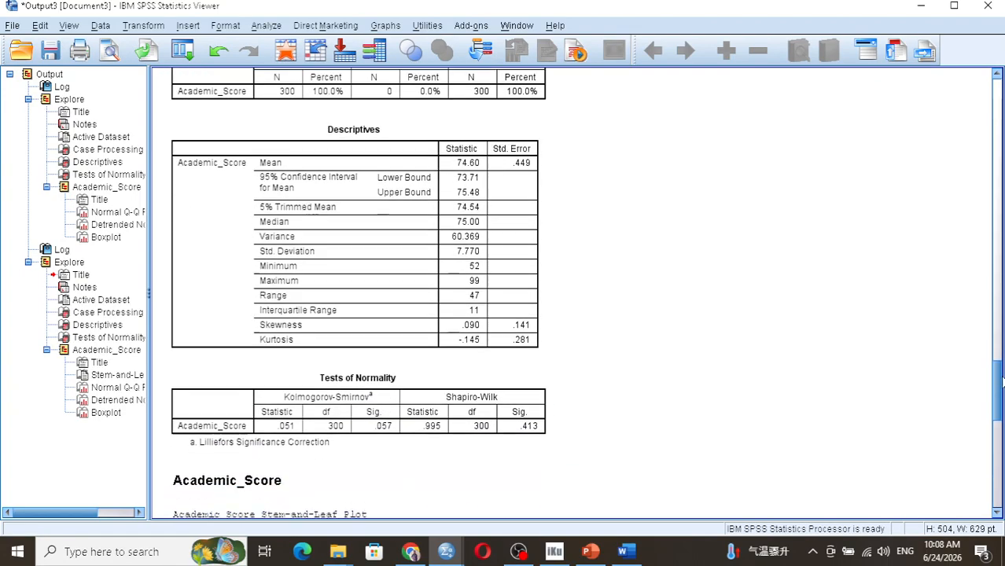
scroll(1001, 417, down, 2)
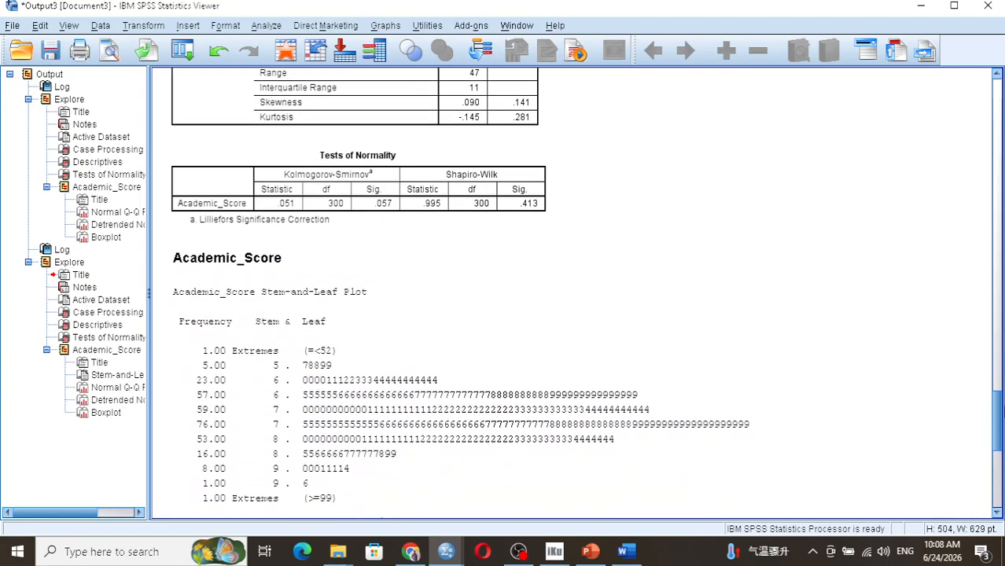
scroll(1000, 412, up, 1)
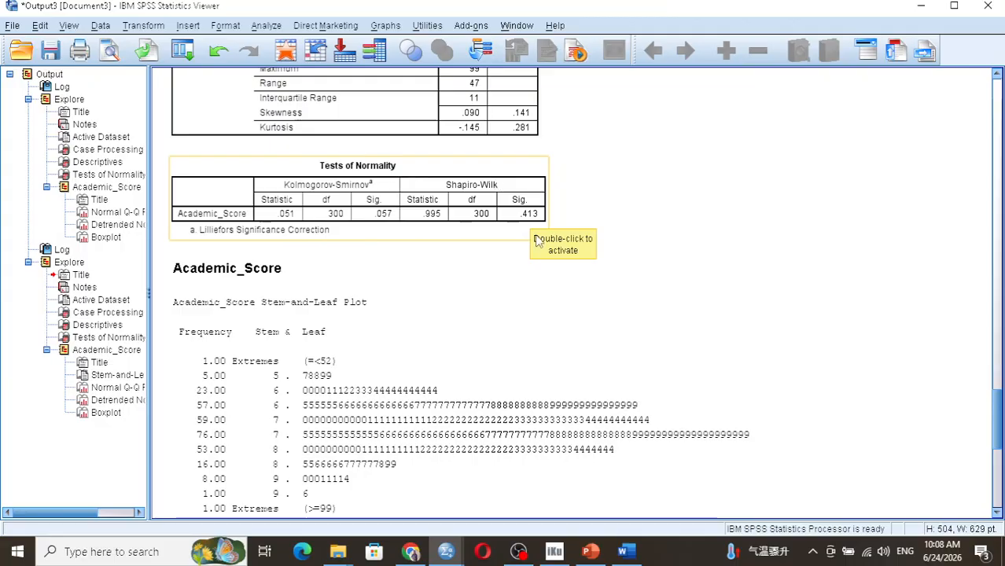
drag(996, 422, 965, 235)
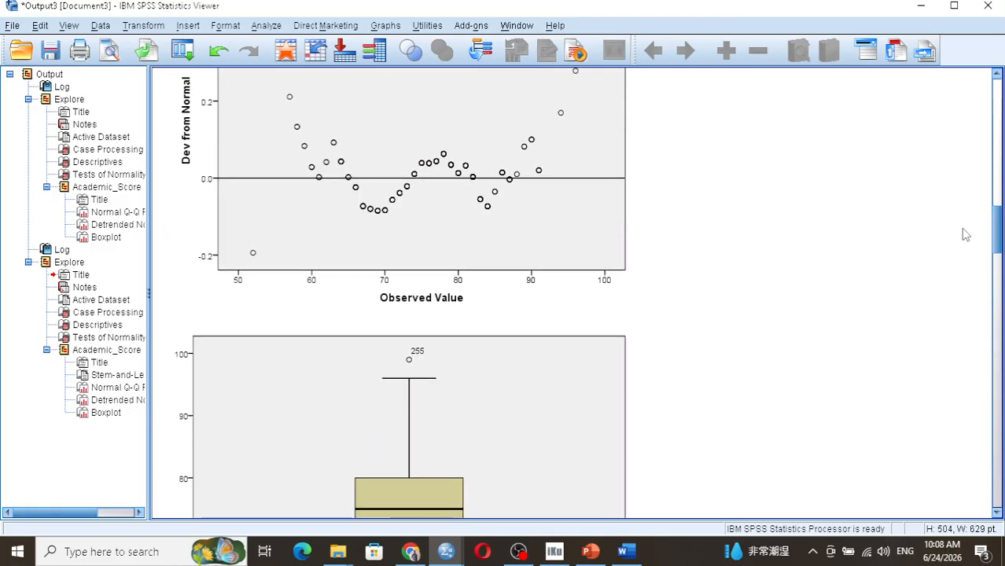
Rerun the Explore analysis of Academic_Score with a histogram added to the descriptive plots
click(269, 27)
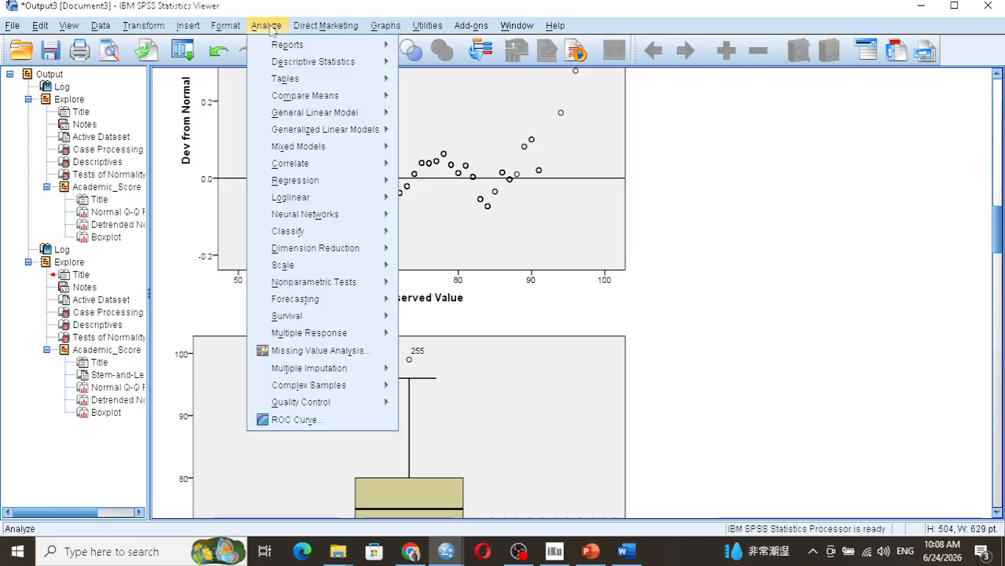
mouse_move(370, 46)
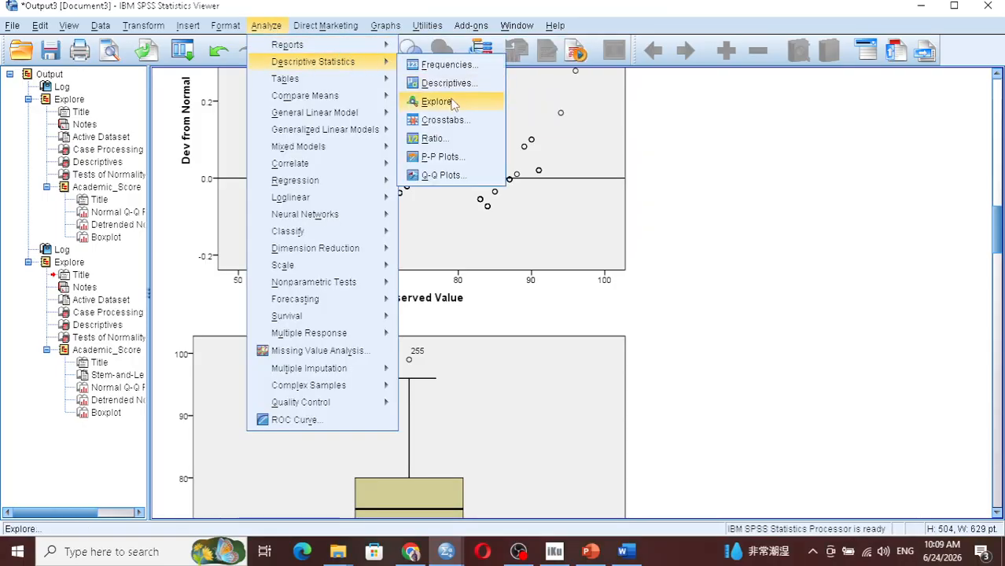
click(452, 103)
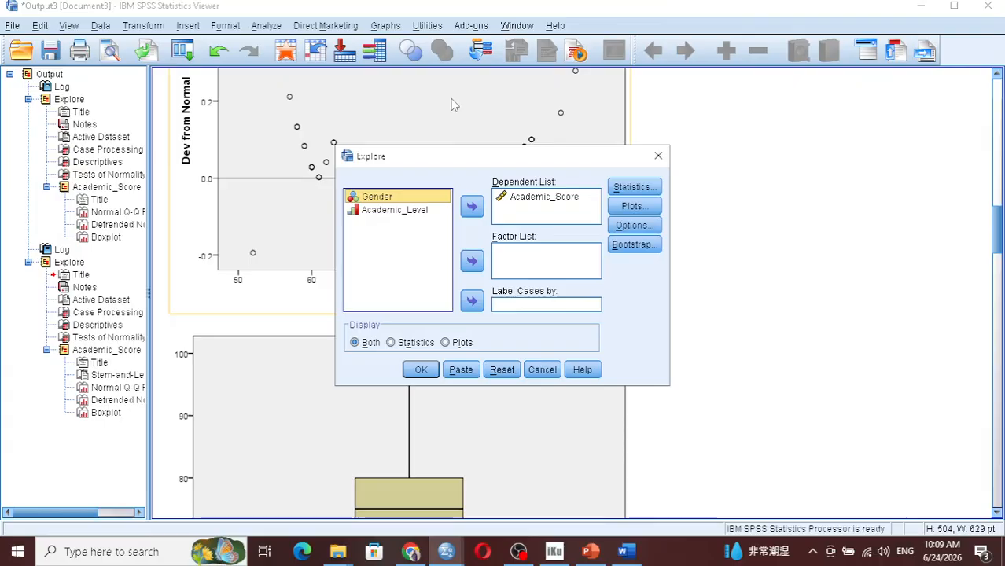
click(646, 212)
click(539, 218)
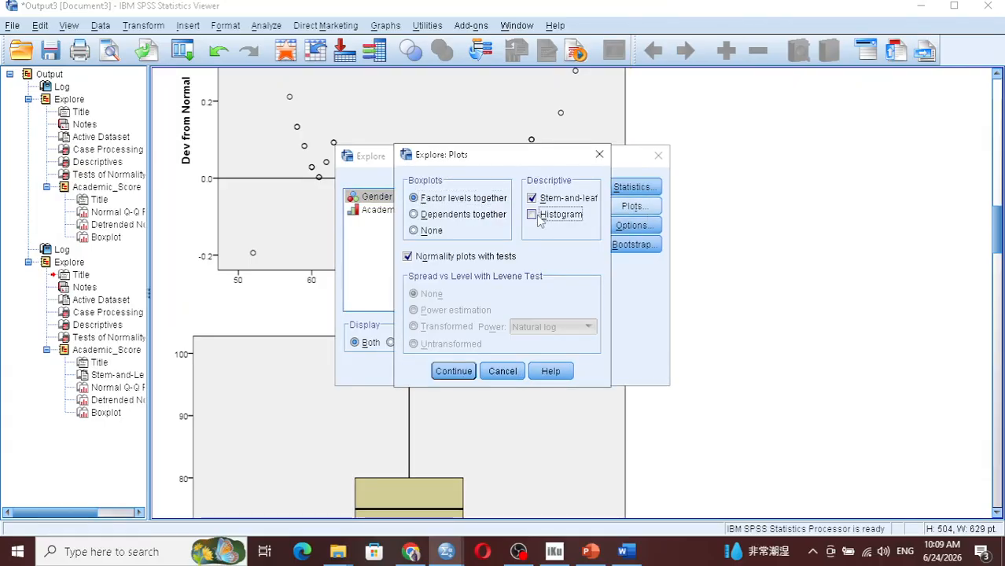
click(453, 371)
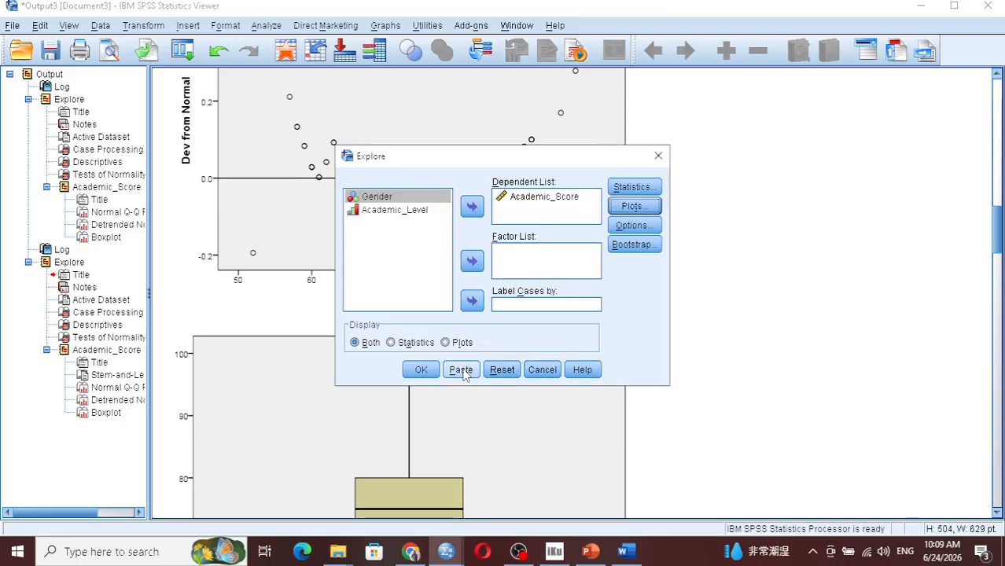
click(419, 370)
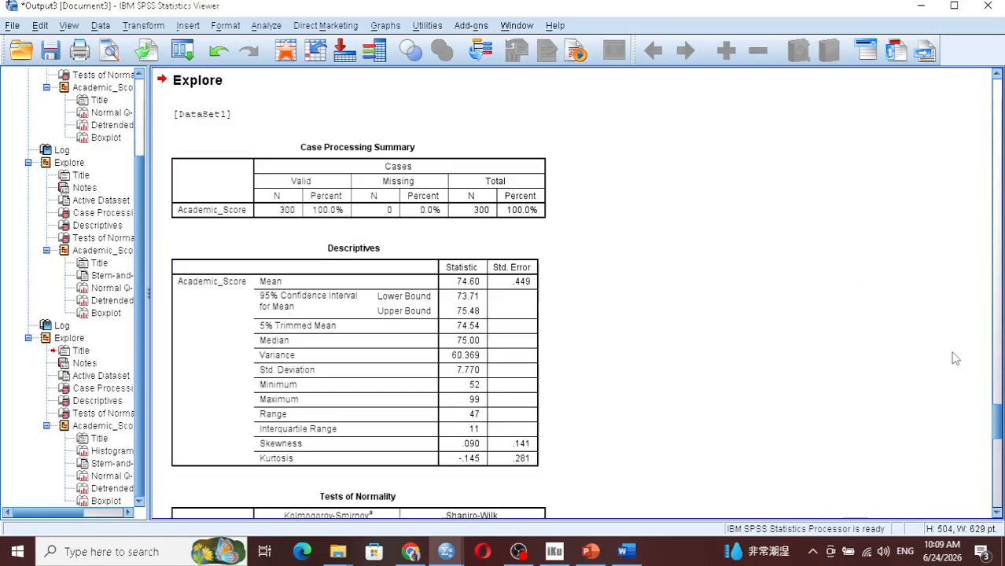
Open the Academic_Score histogram for editing, add a normal distribution curve to it and close the chart editor
drag(1000, 424, 1000, 446)
click(350, 335)
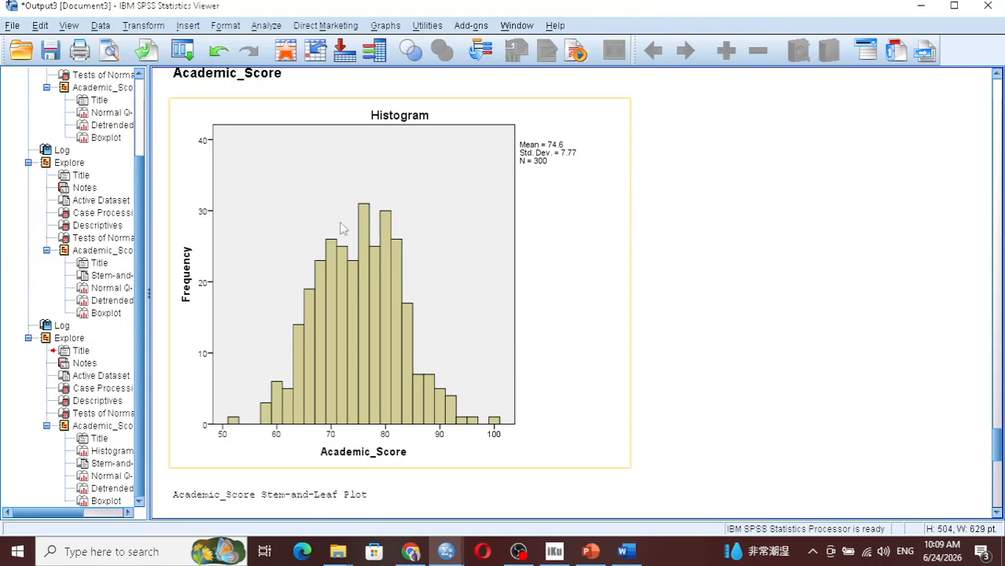
click(386, 280)
double_click(385, 280)
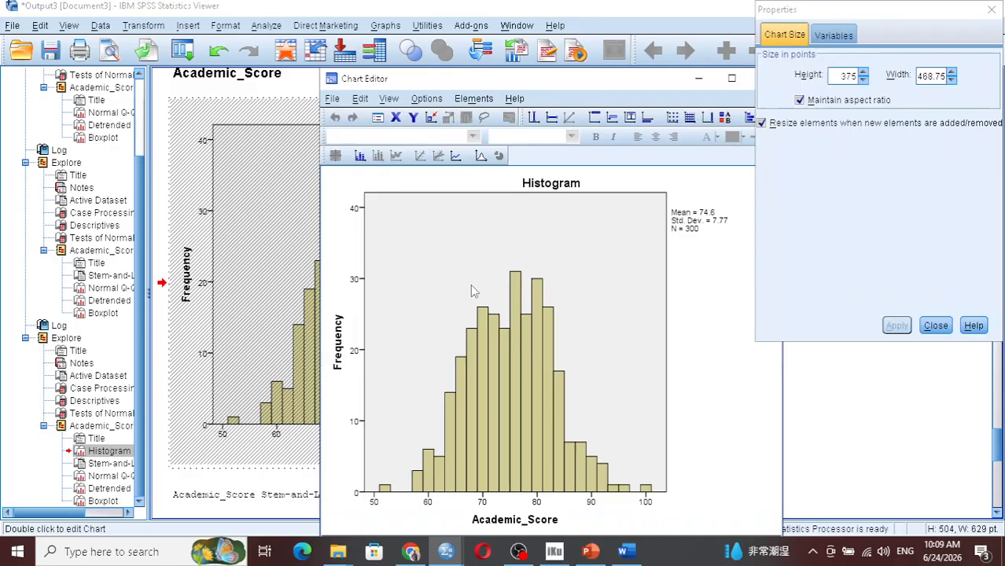
click(526, 323)
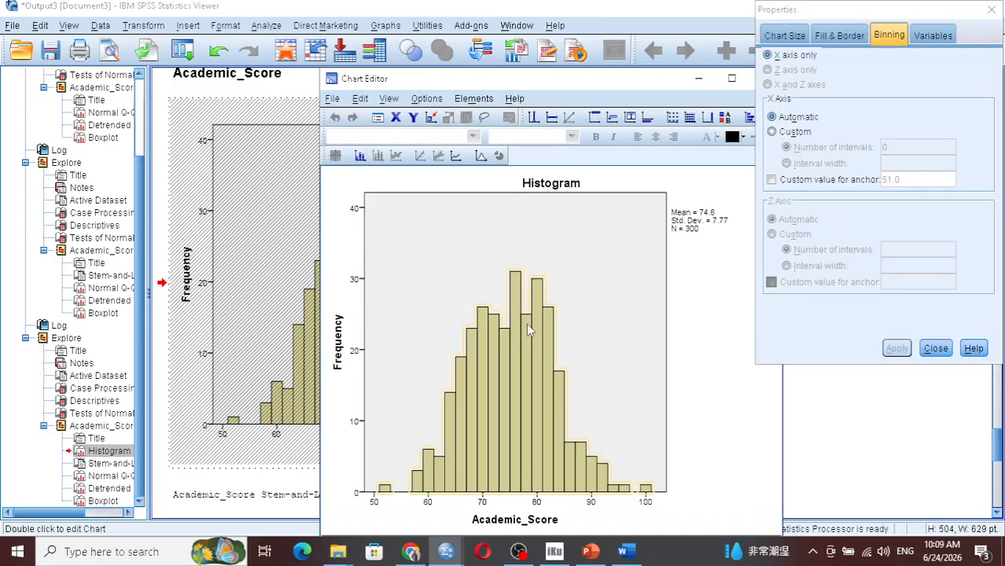
right_click(529, 329)
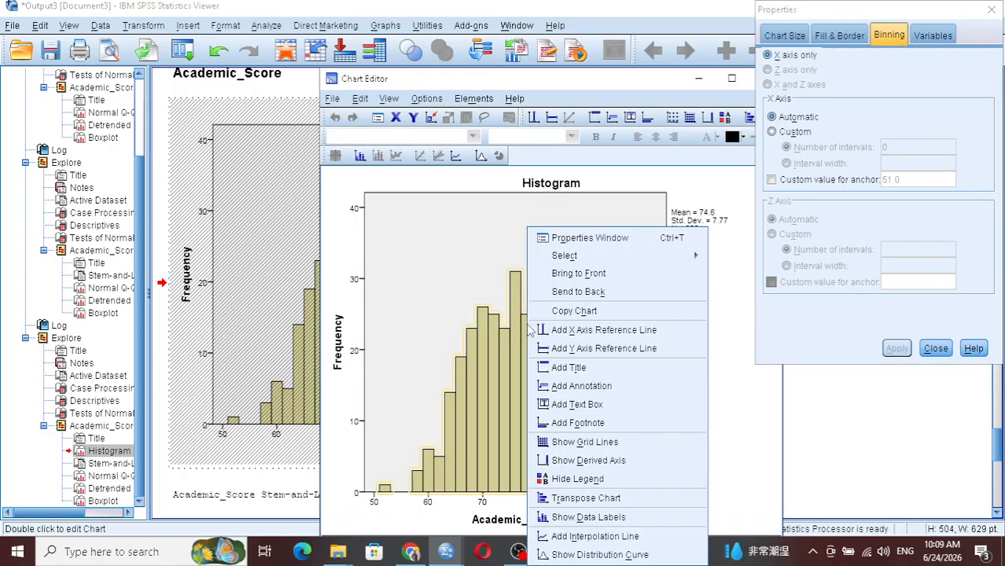
click(607, 555)
mouse_move(606, 558)
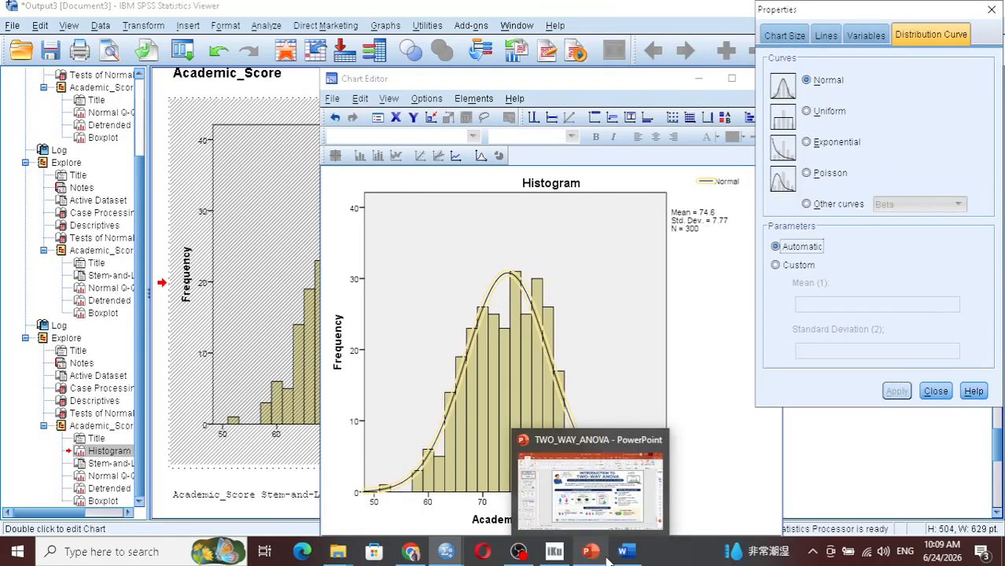
click(713, 396)
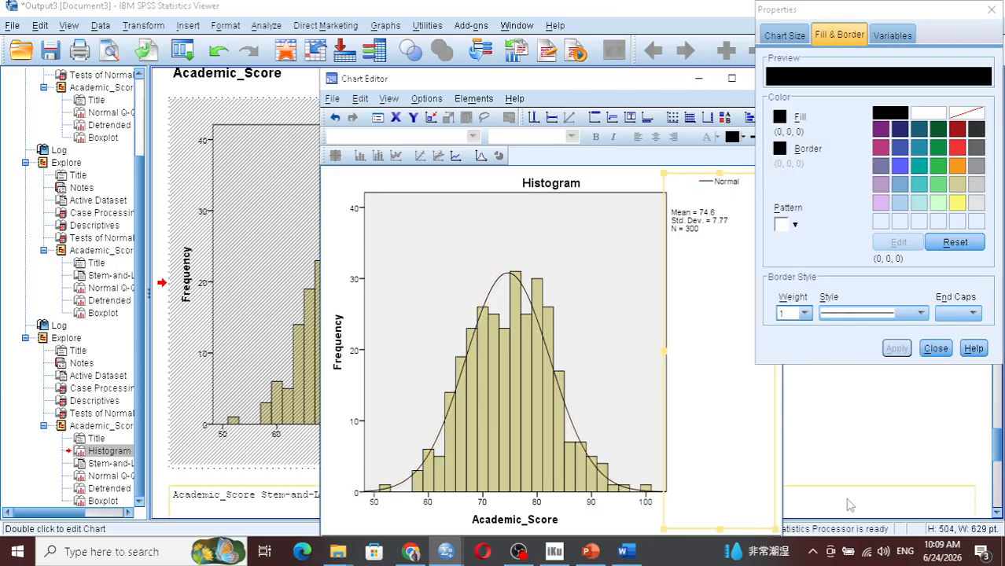
click(849, 445)
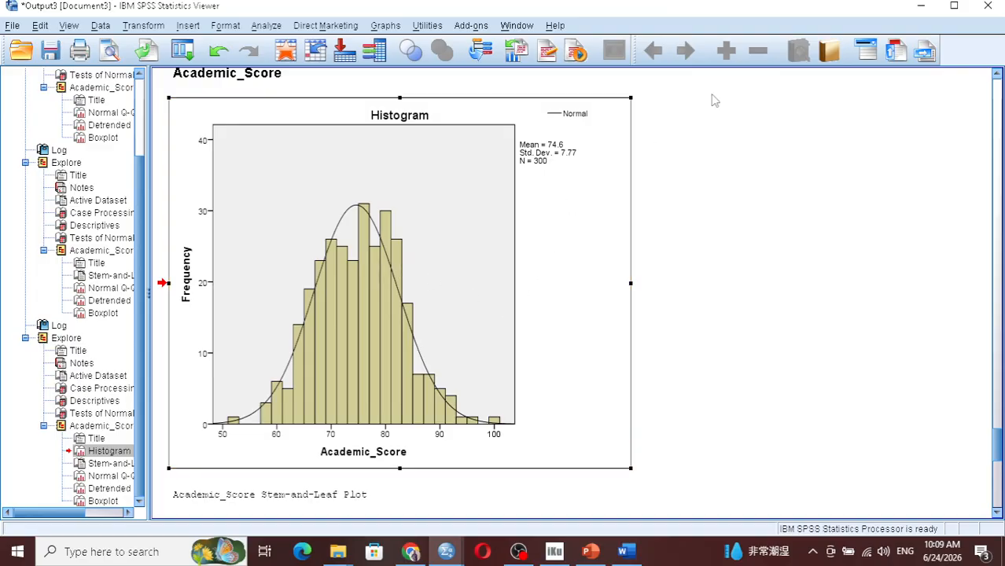
Minimize the output window and return to the data sheet with Gender, Academic_Level and Academic_Score
click(922, 6)
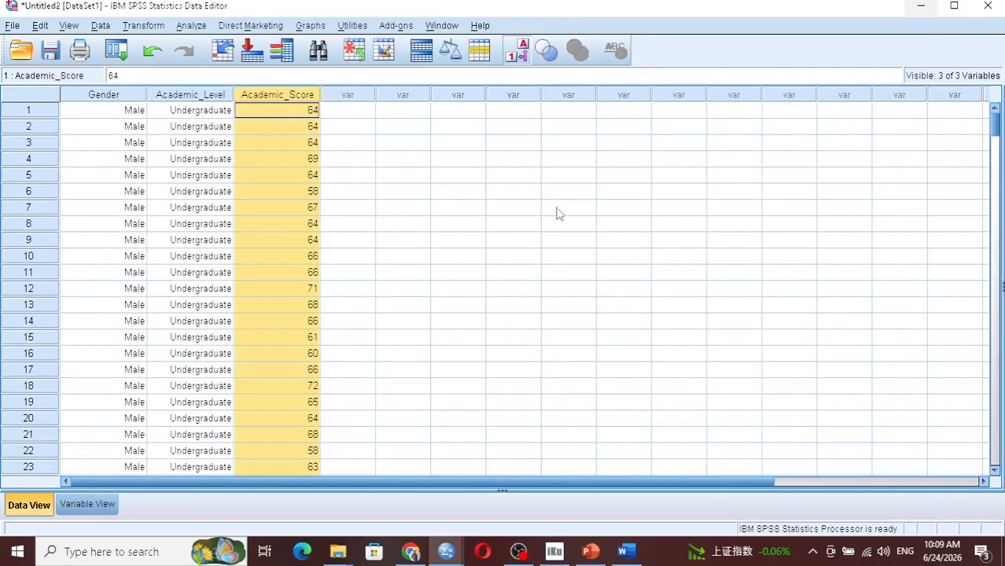
click(284, 226)
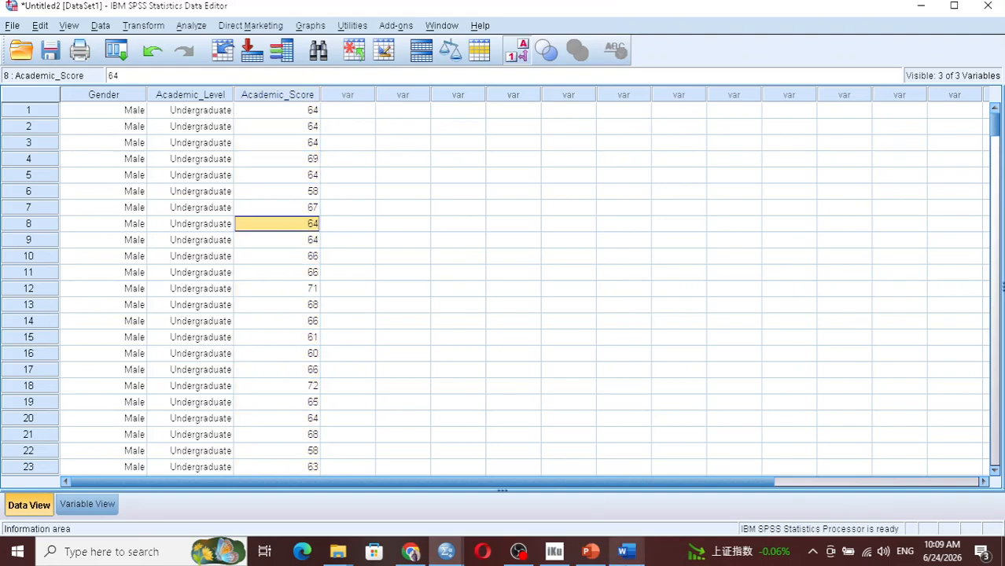
mouse_move(445, 560)
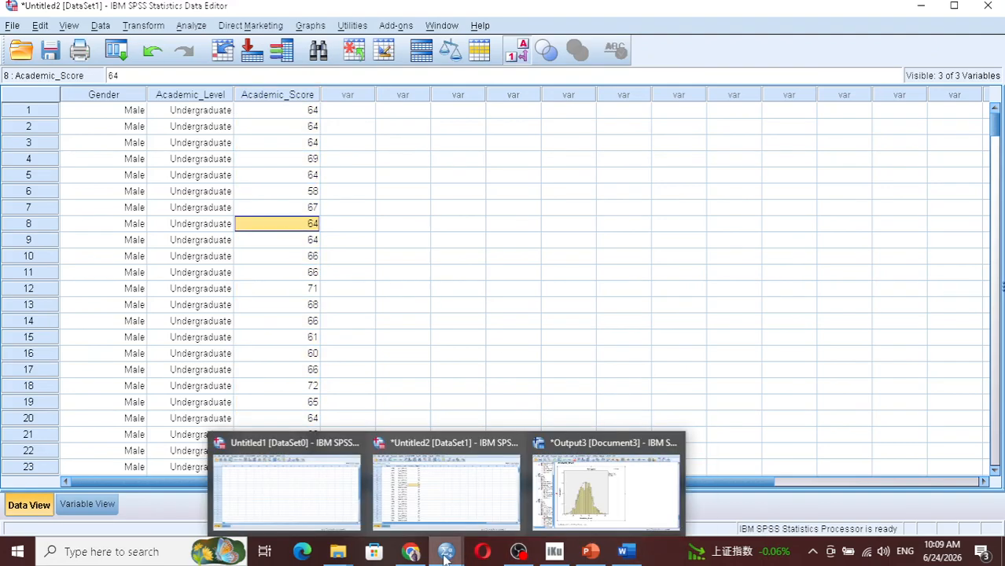
click(612, 486)
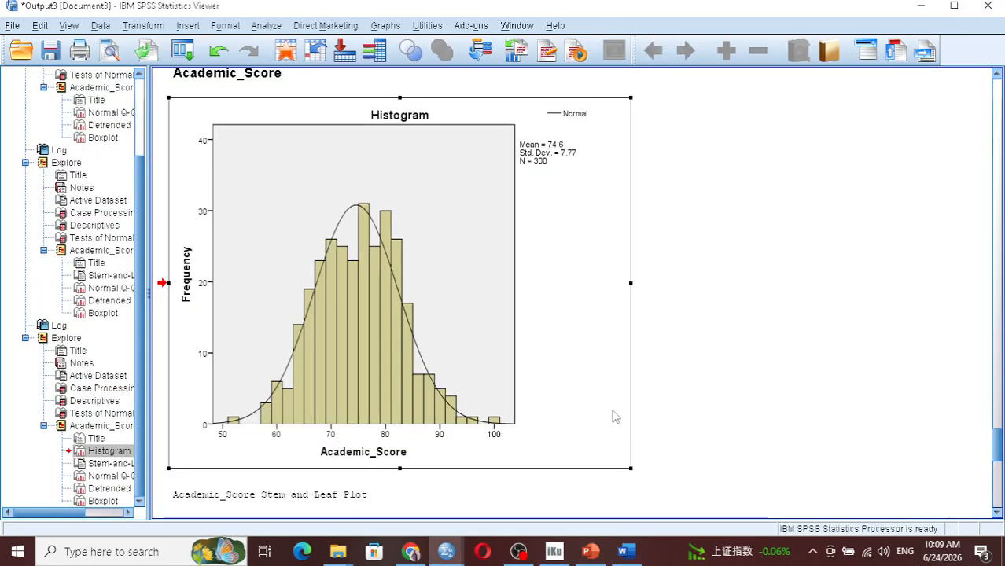
click(921, 6)
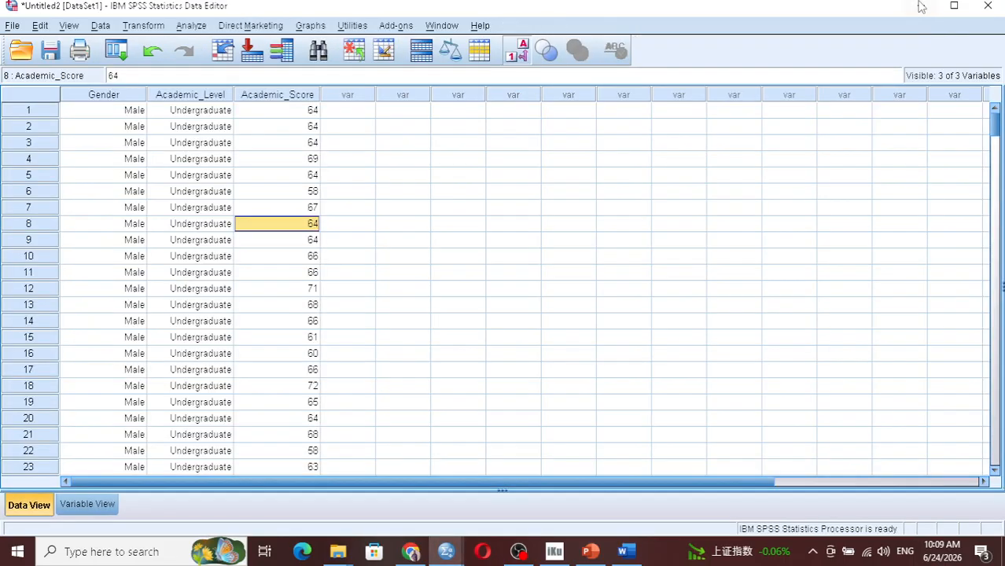
Start a Univariate General Linear Model analysis with Academic_Score as the dependent variable
click(193, 26)
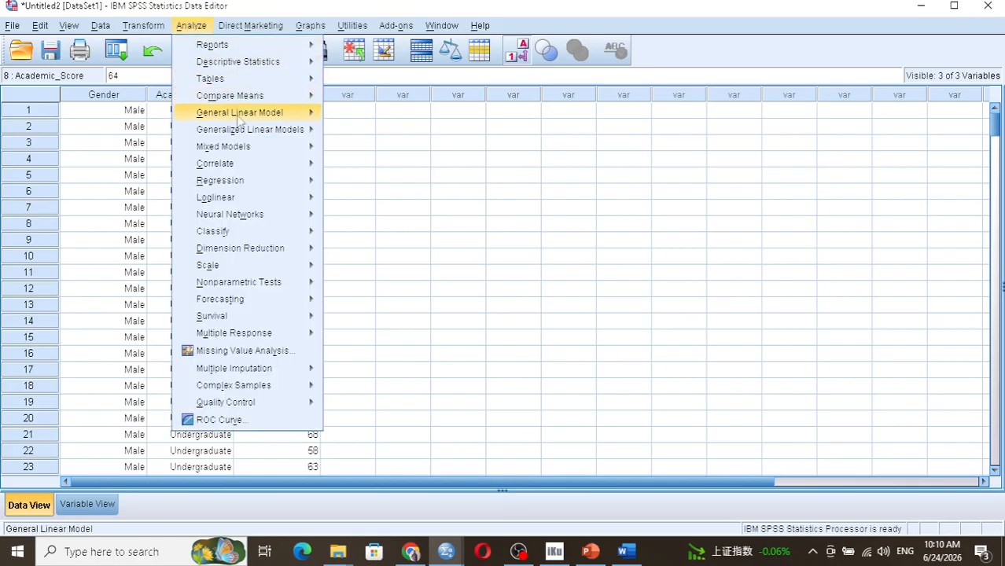
mouse_move(239, 119)
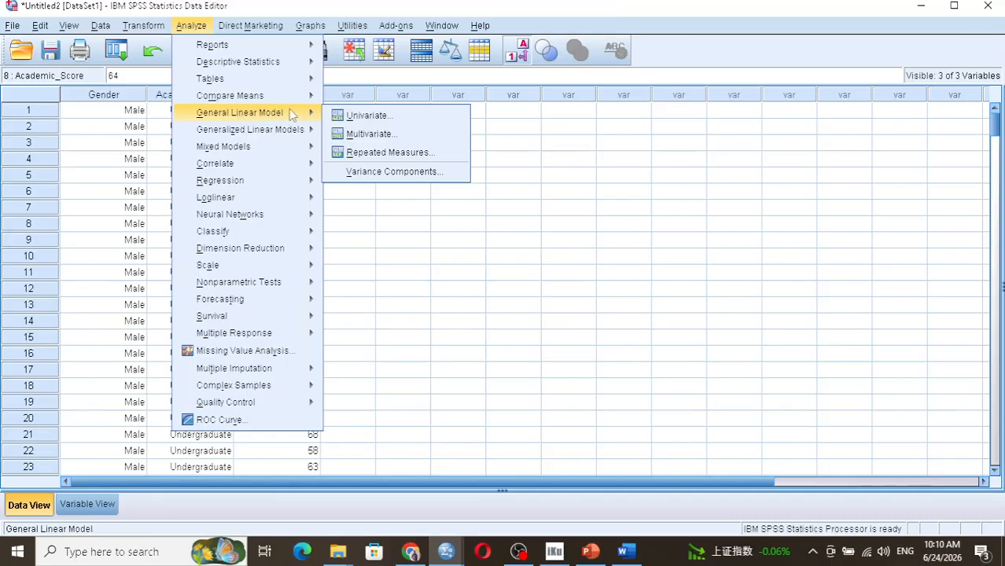
click(368, 118)
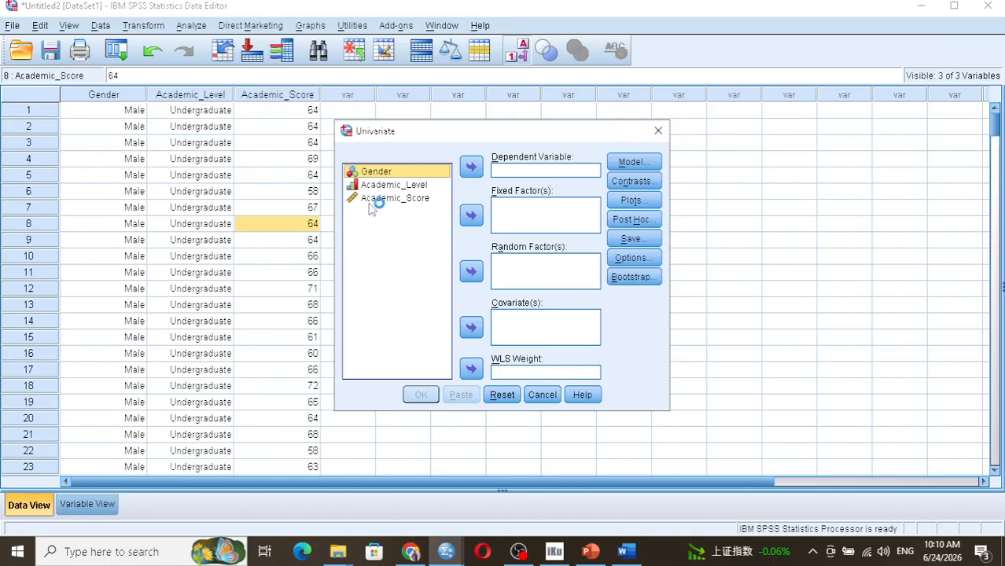
click(400, 201)
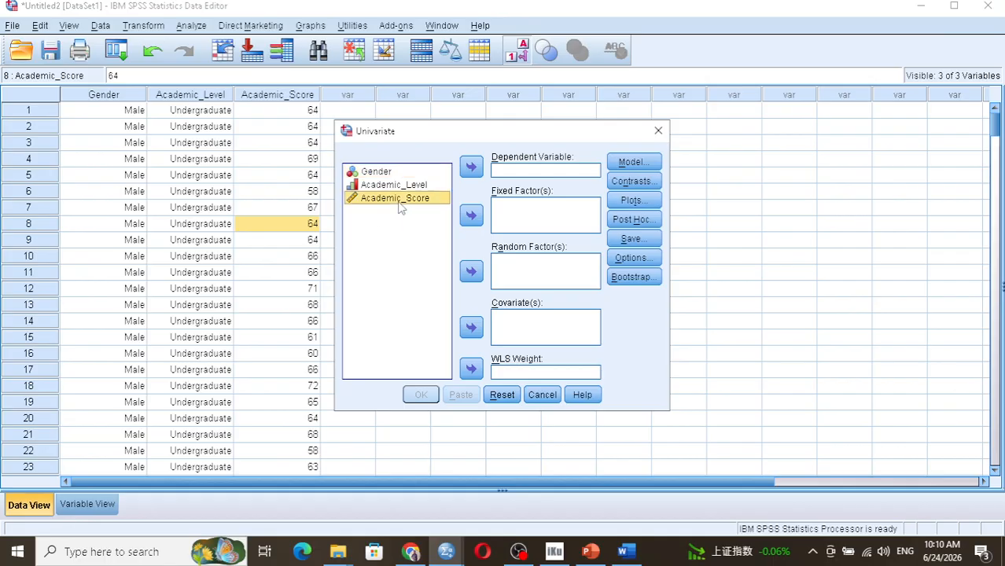
click(472, 169)
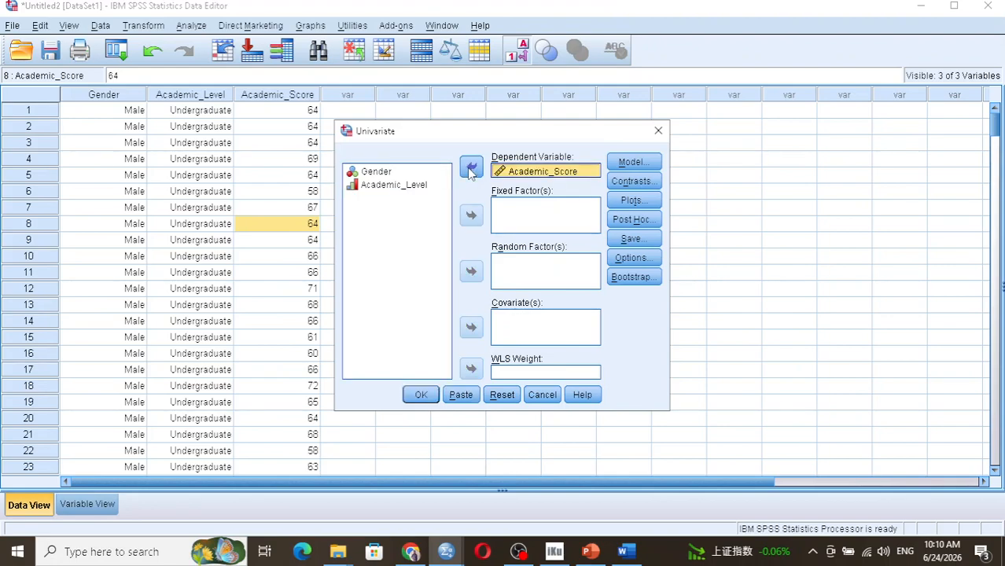
Assign Gender and Academic_Level as fixed factors and keep the full factorial model with Type III sums of squares
click(381, 174)
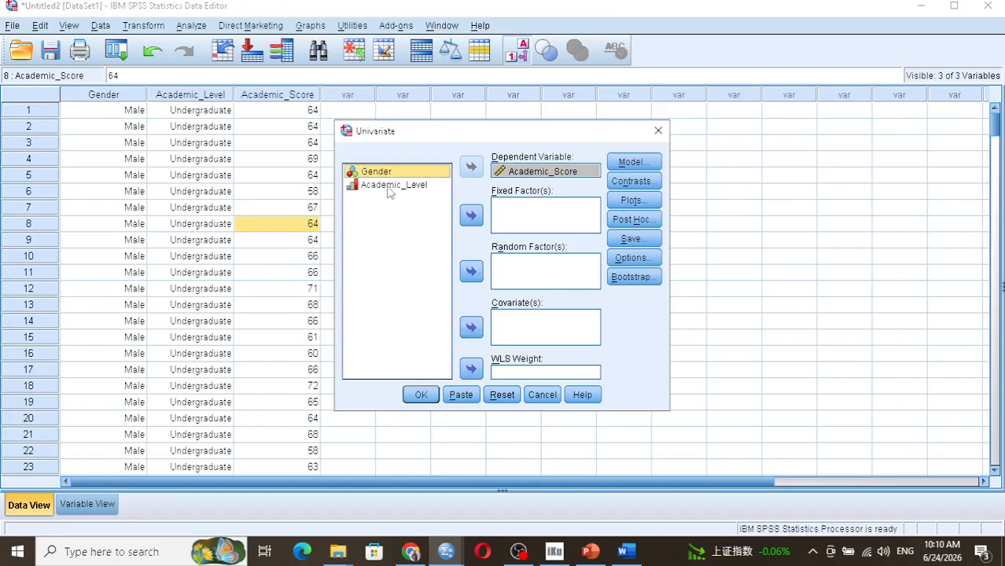
click(389, 188)
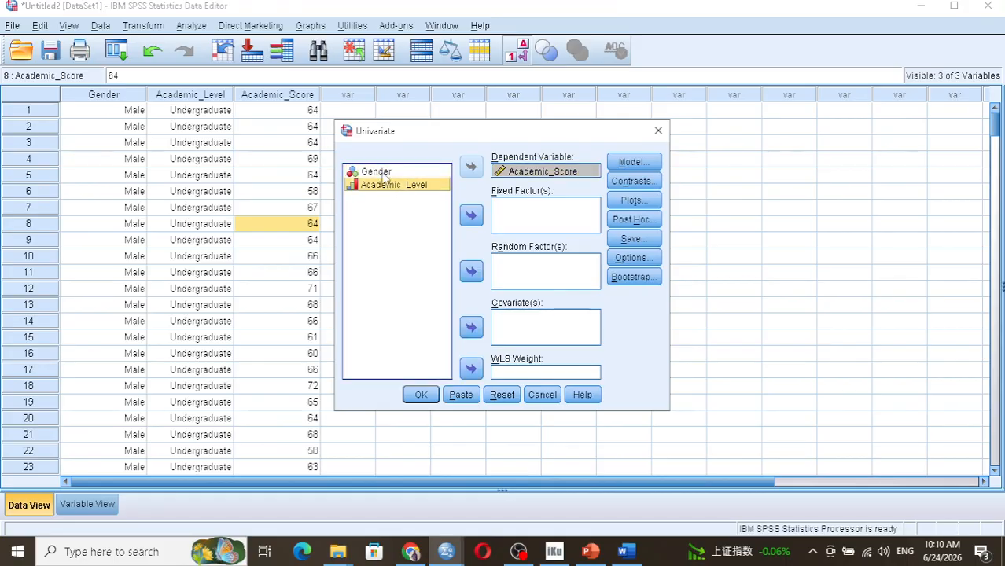
ctrl+click(384, 175)
click(470, 215)
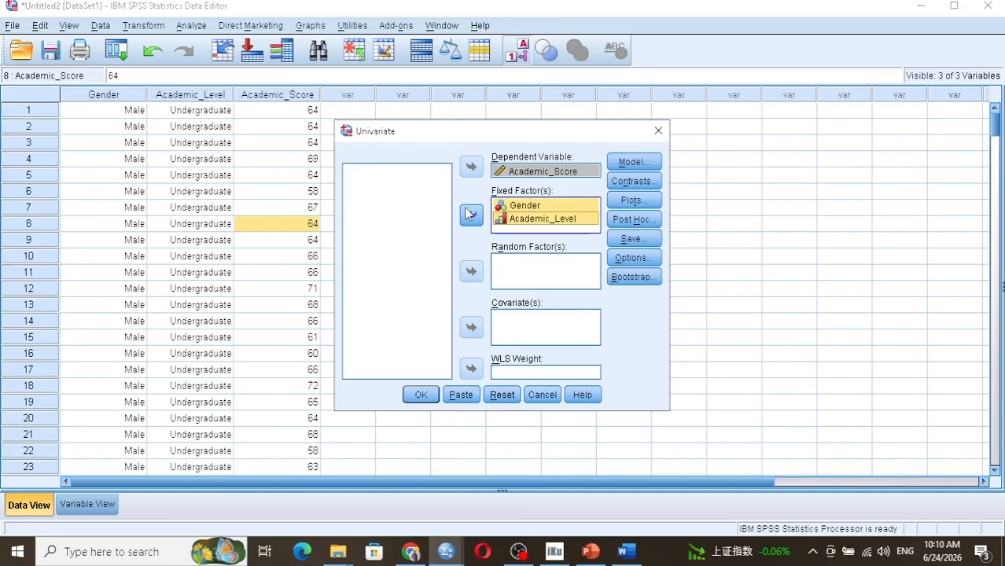
click(630, 163)
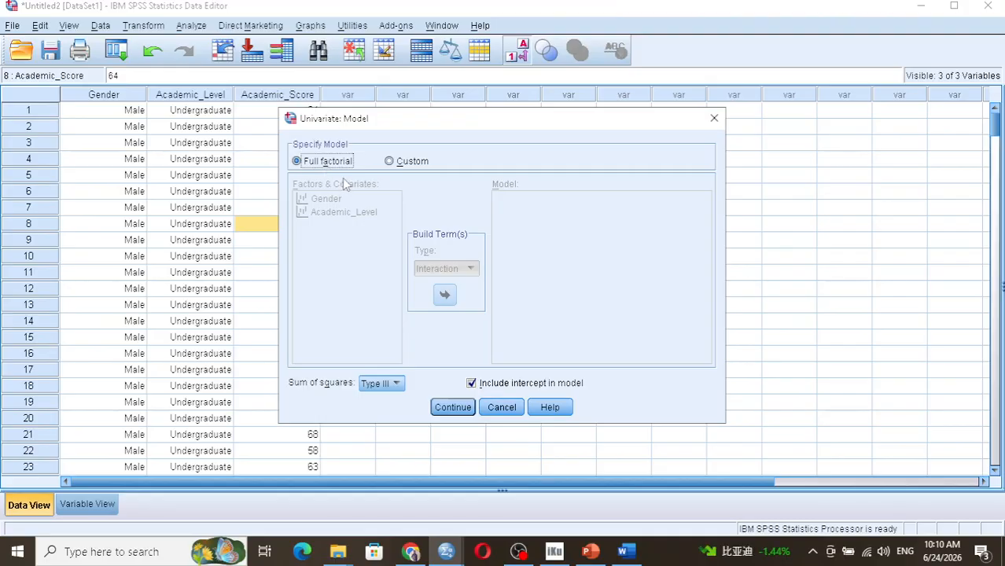
click(453, 407)
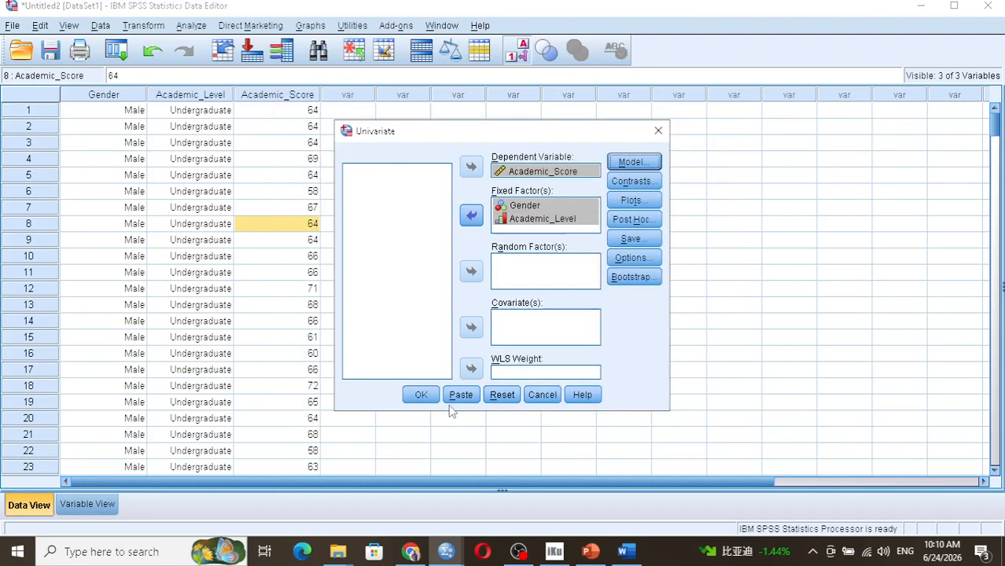
Add an Academic_Level*Gender profile plot with Academic_Level on the horizontal axis and Gender as separate lines
click(640, 201)
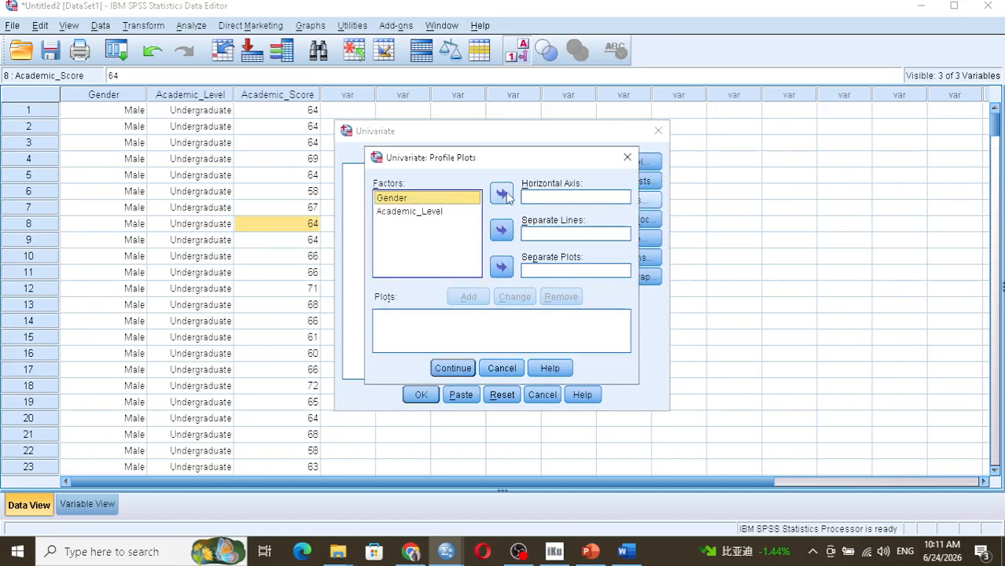
click(432, 212)
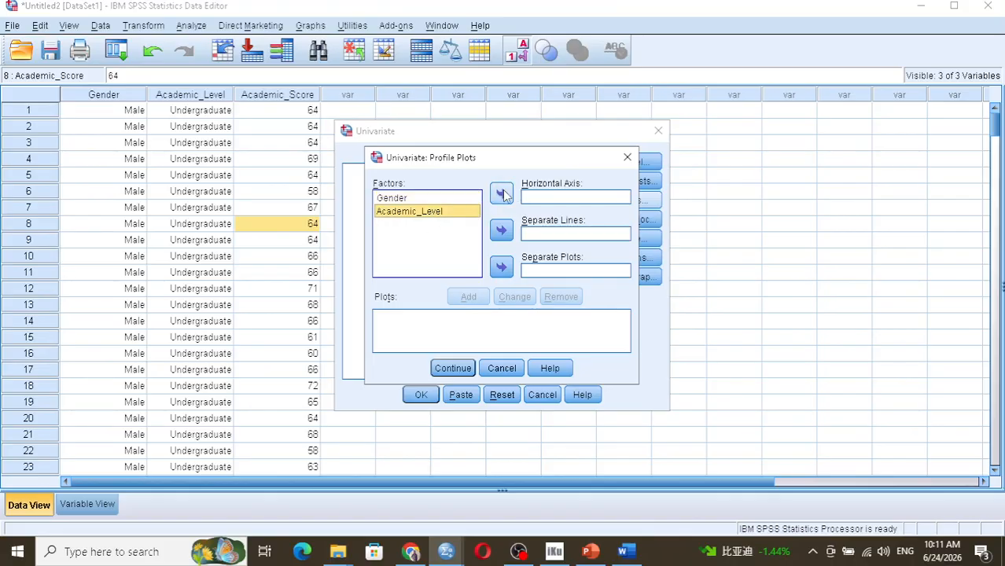
click(502, 194)
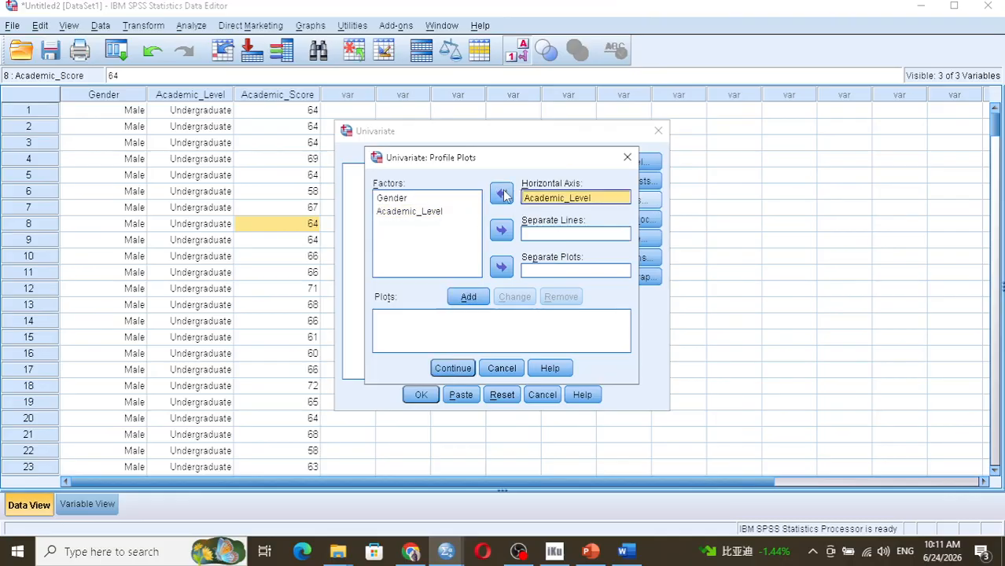
click(390, 201)
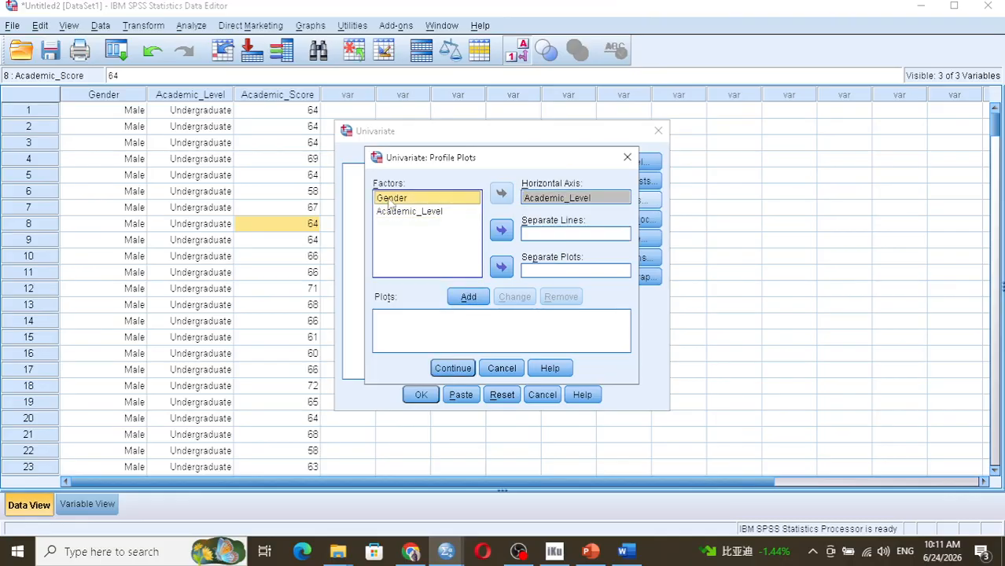
click(501, 230)
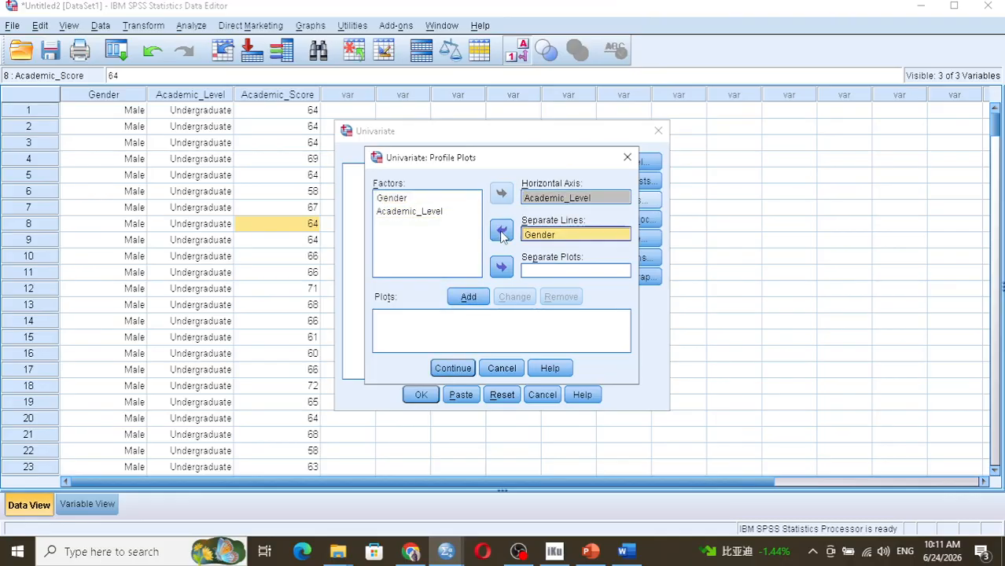
click(470, 298)
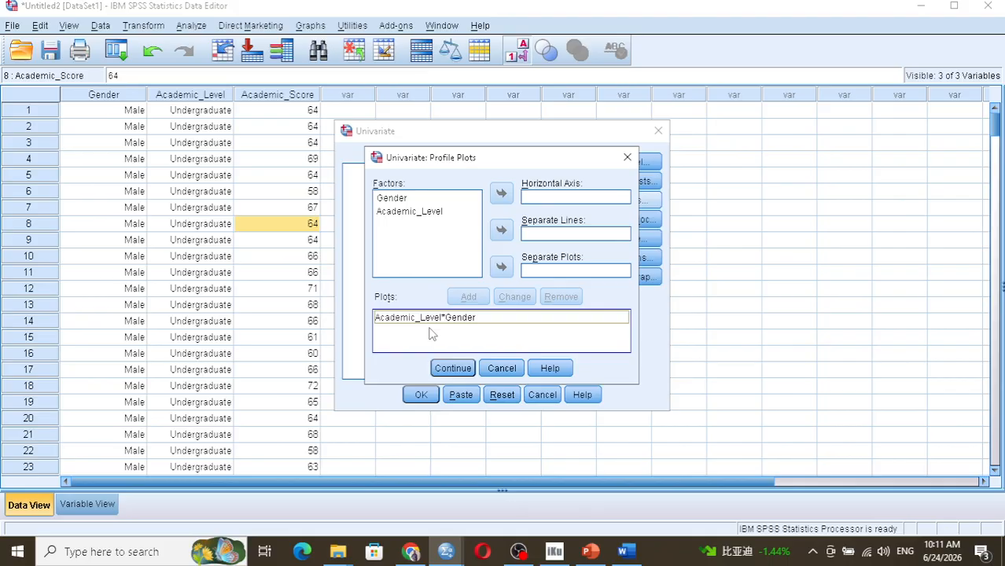
click(453, 368)
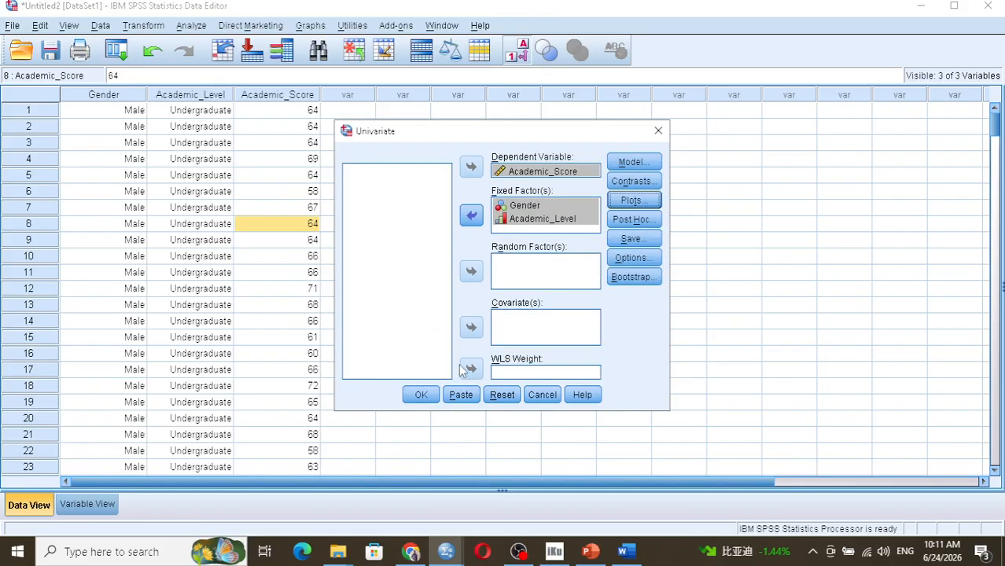
Leave the post hoc tests empty and display estimated marginal means for Gender, Academic_Level and Gender*Academic_Level
click(638, 220)
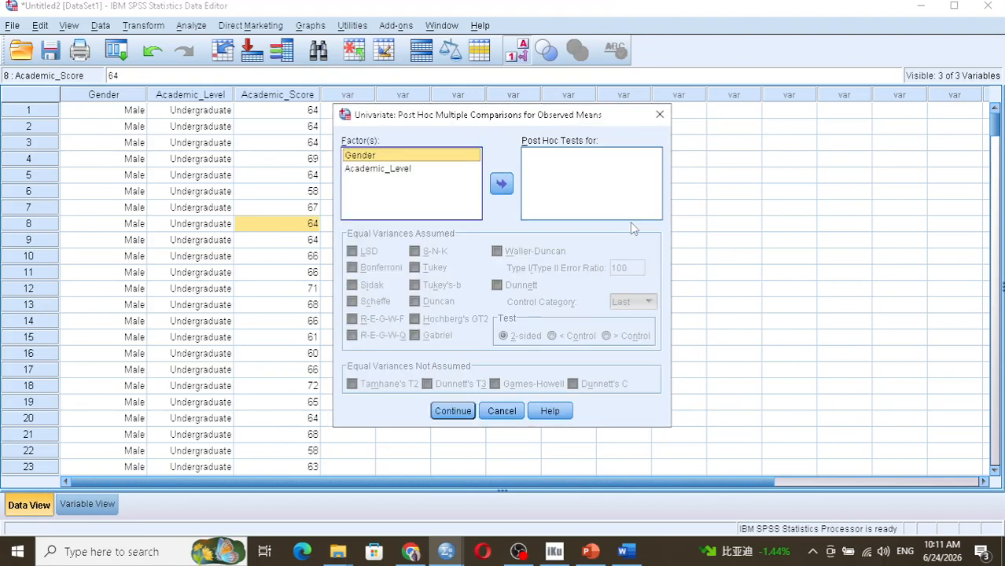
click(460, 411)
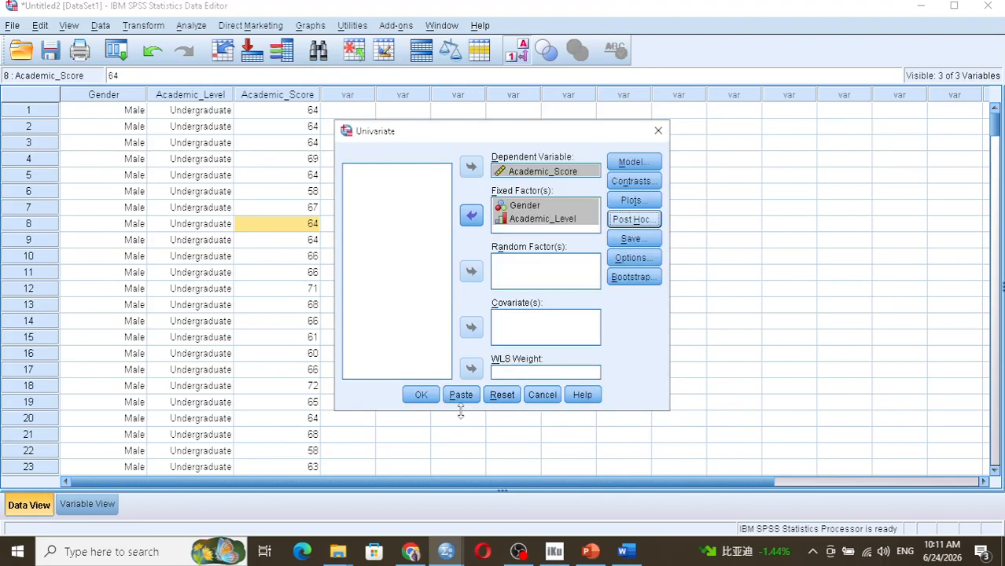
click(634, 258)
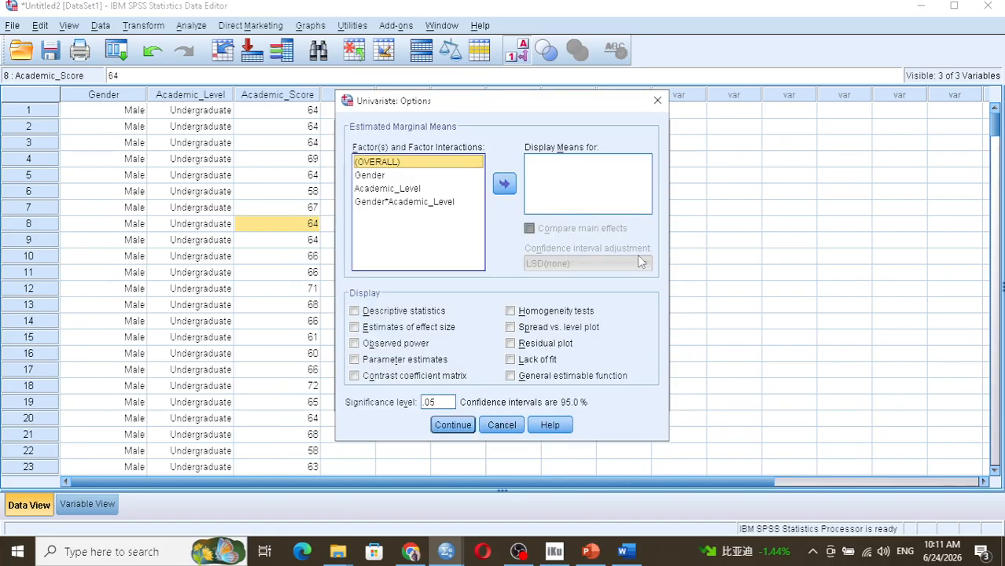
click(381, 176)
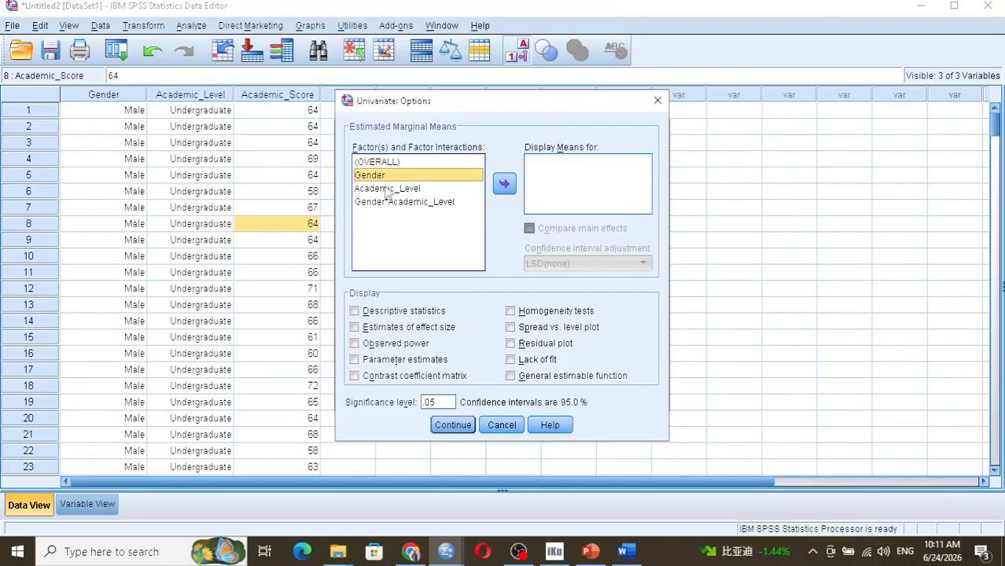
ctrl+click(388, 189)
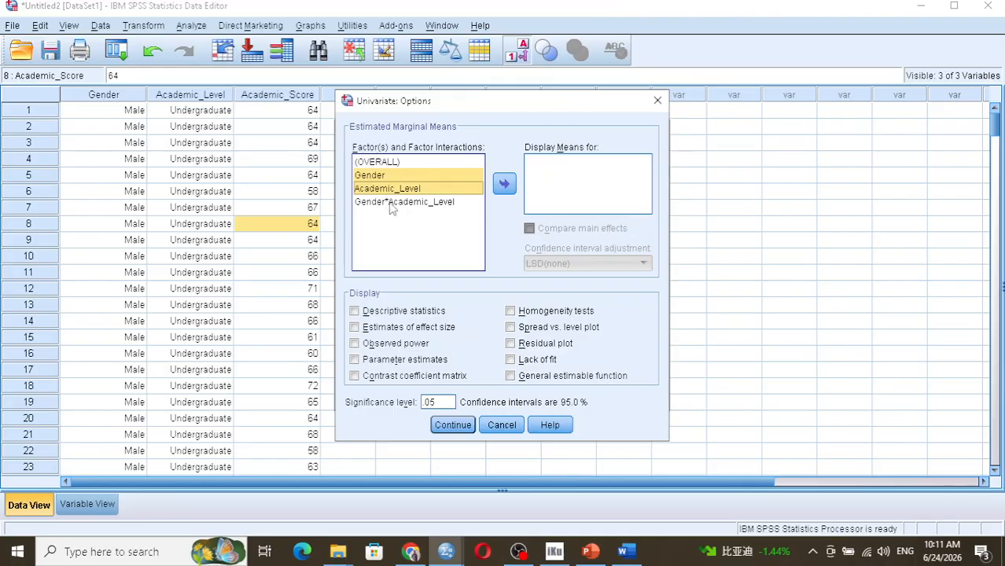
ctrl+click(391, 202)
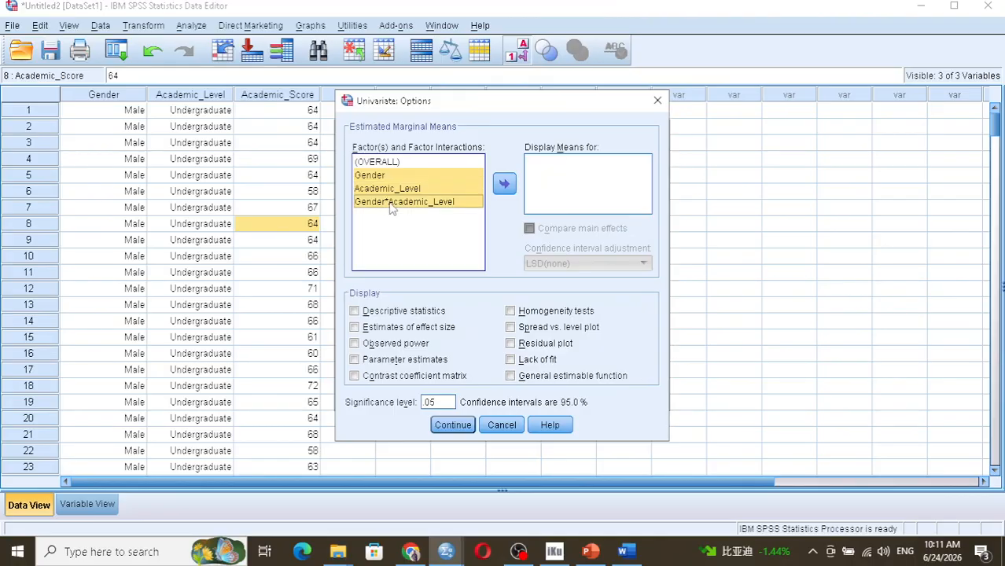
click(504, 184)
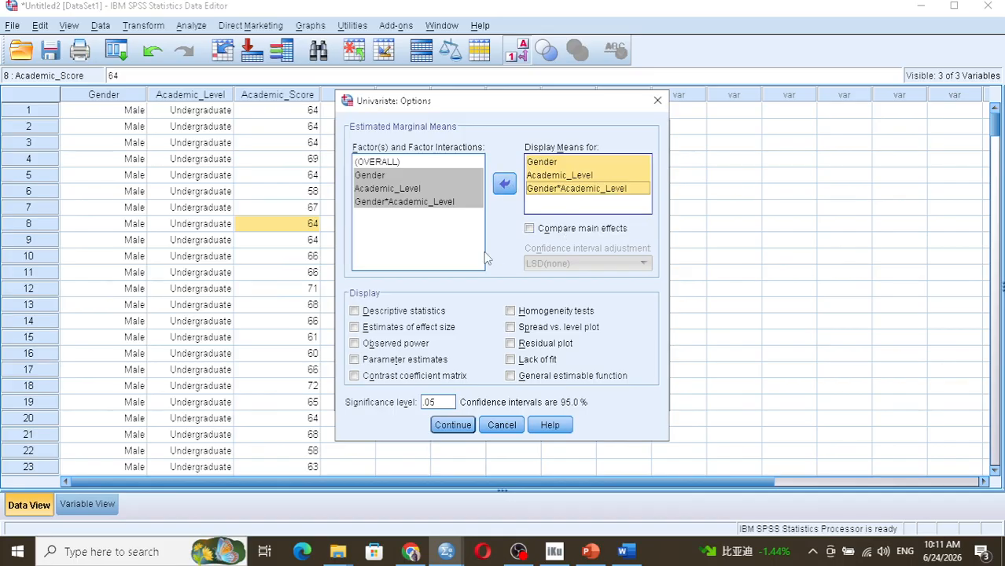
Include descriptive statistics, estimates of effect size and homogeneity tests in the output, and run the Univariate analysis
click(354, 311)
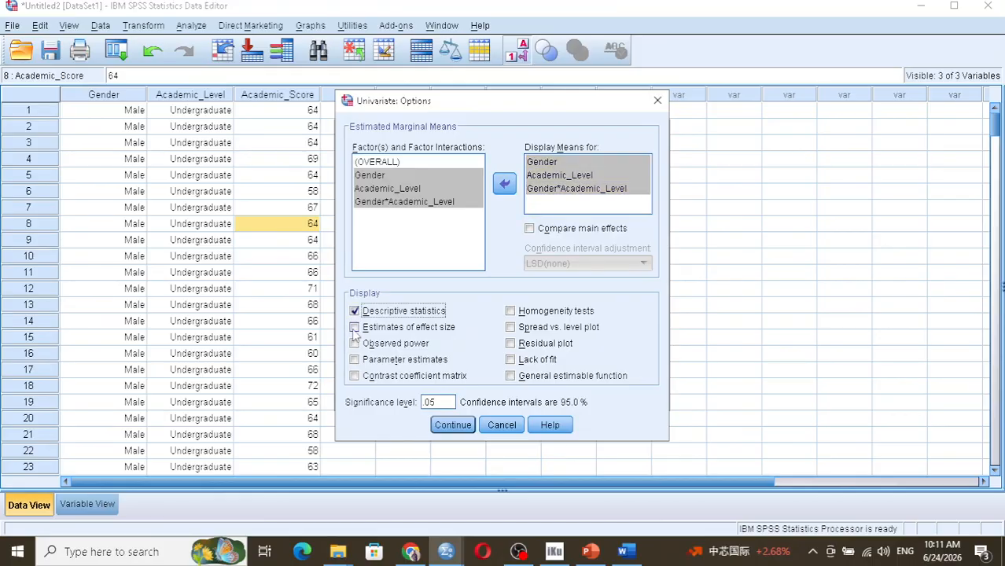
click(355, 328)
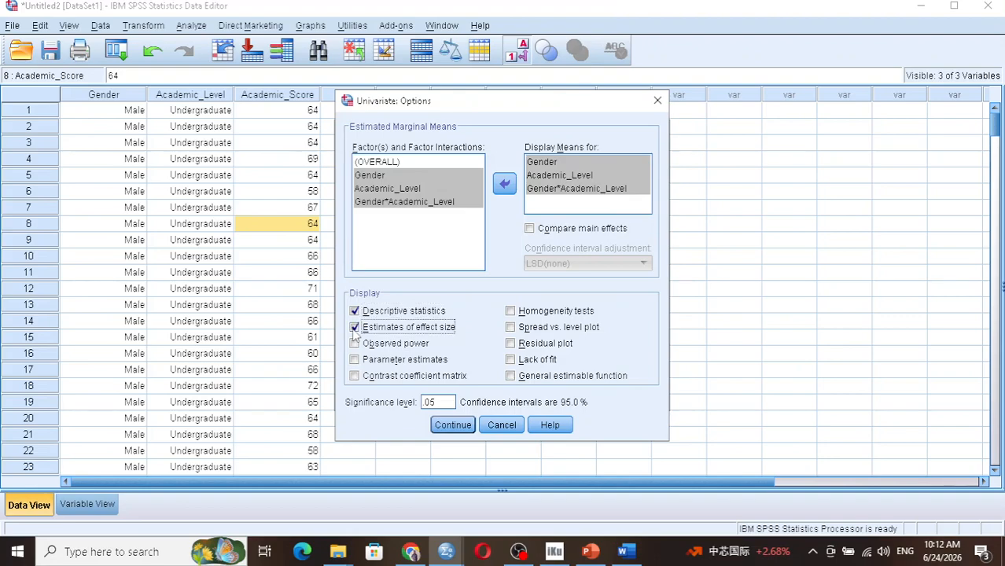
click(511, 312)
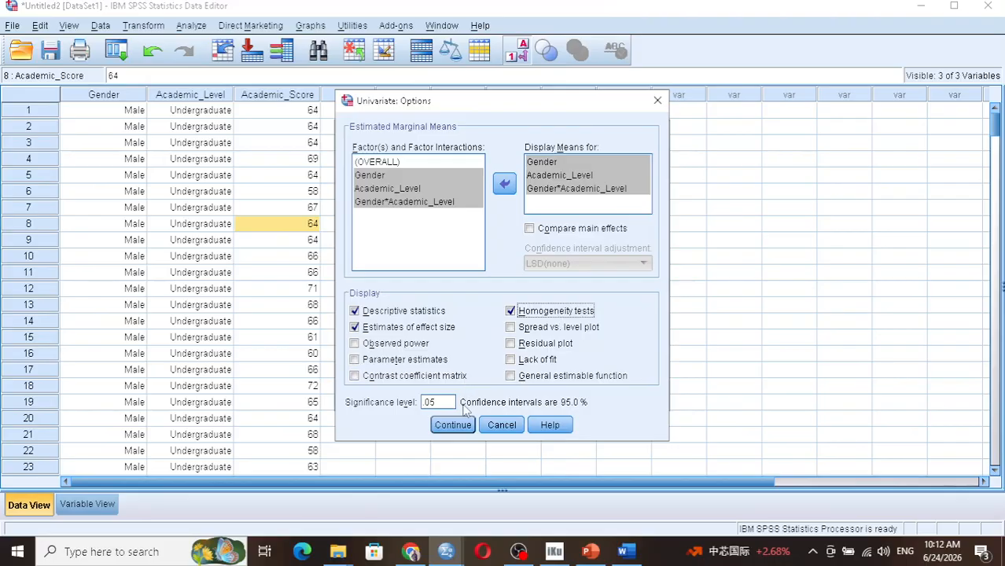
click(451, 424)
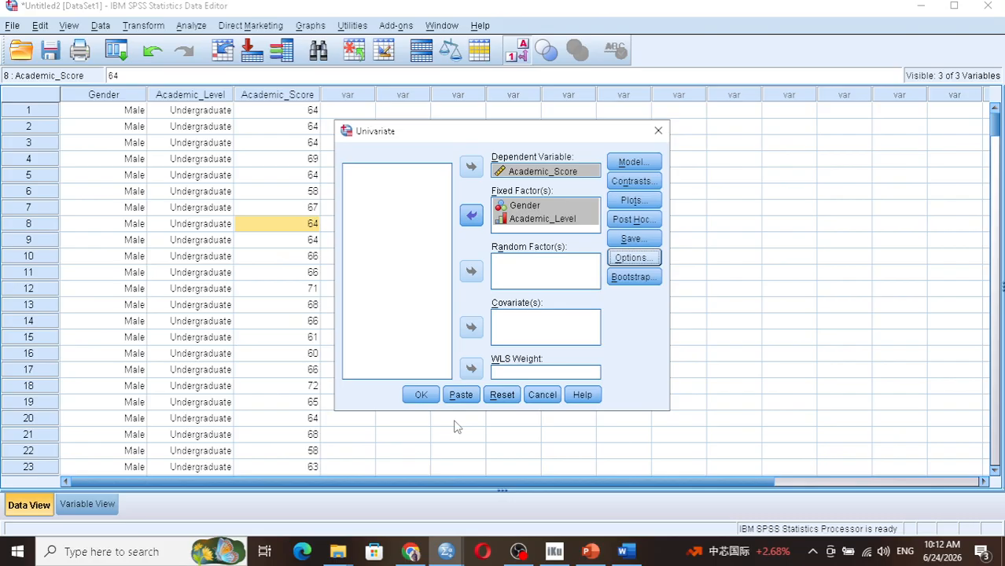
click(420, 395)
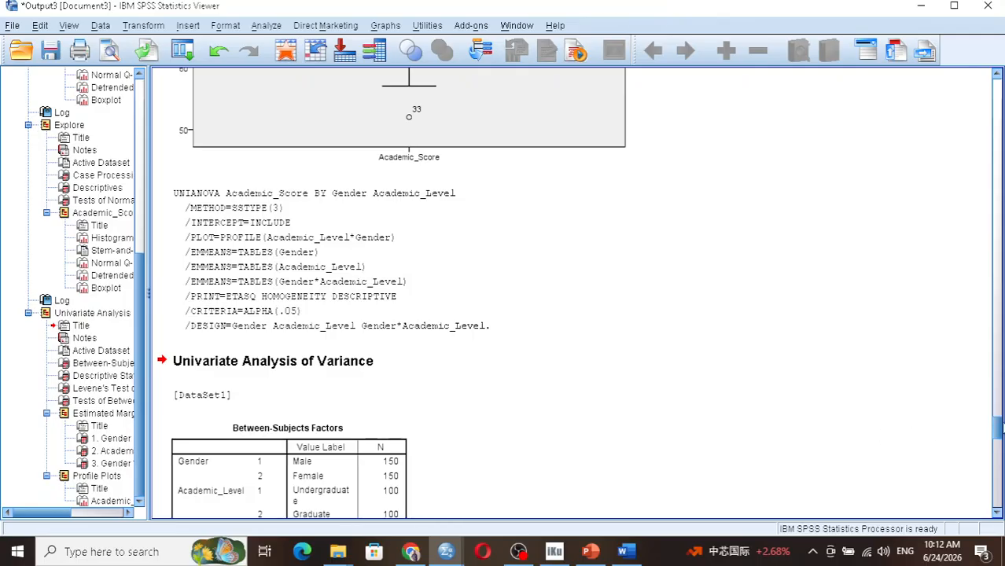
Examine the Univariate output from Between-Subjects Factors and Descriptive Statistics through Levene's test to the Tests of Between-Subjects Effects
scroll(999, 513, down, 5)
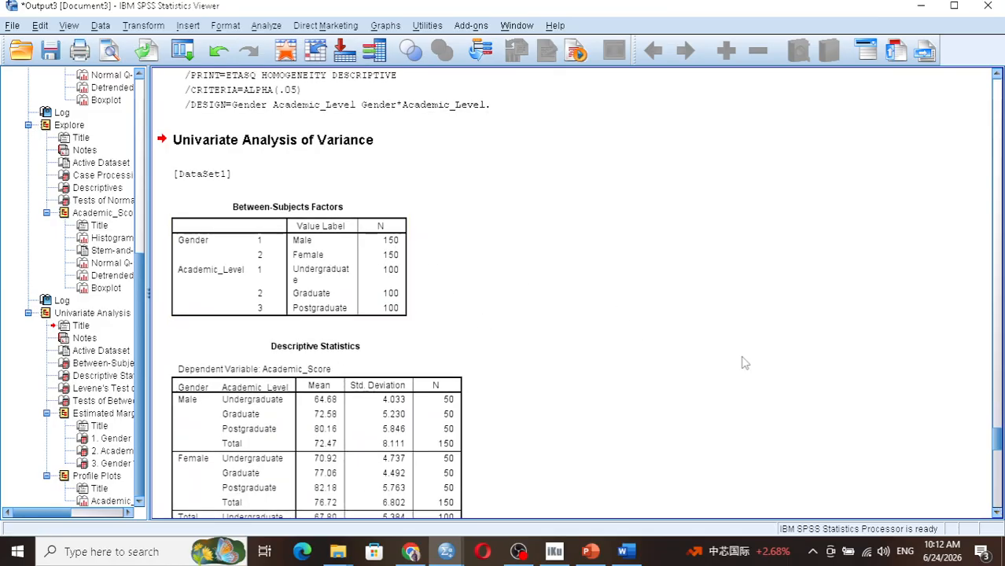
click(997, 515)
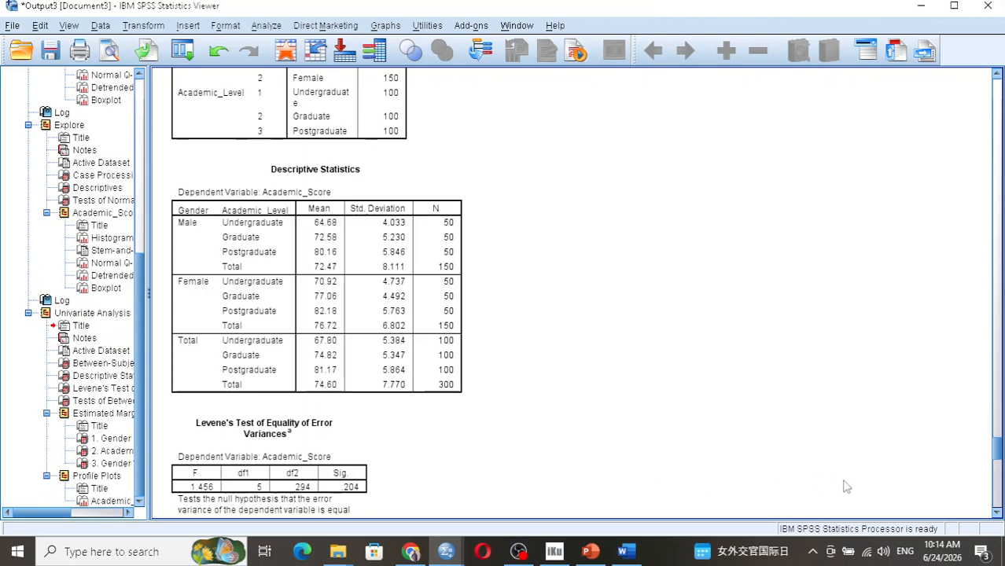
drag(997, 512, 996, 513)
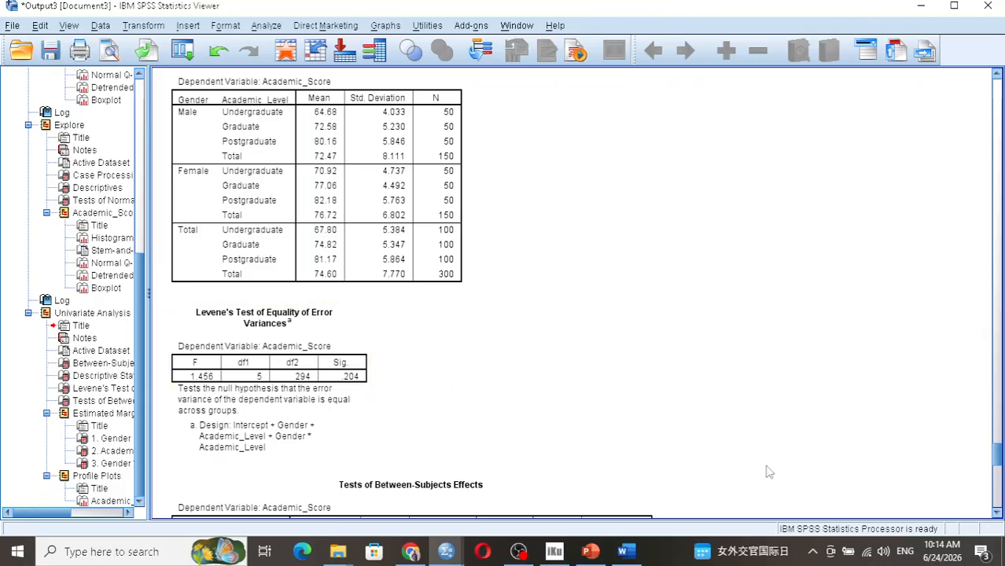
click(995, 513)
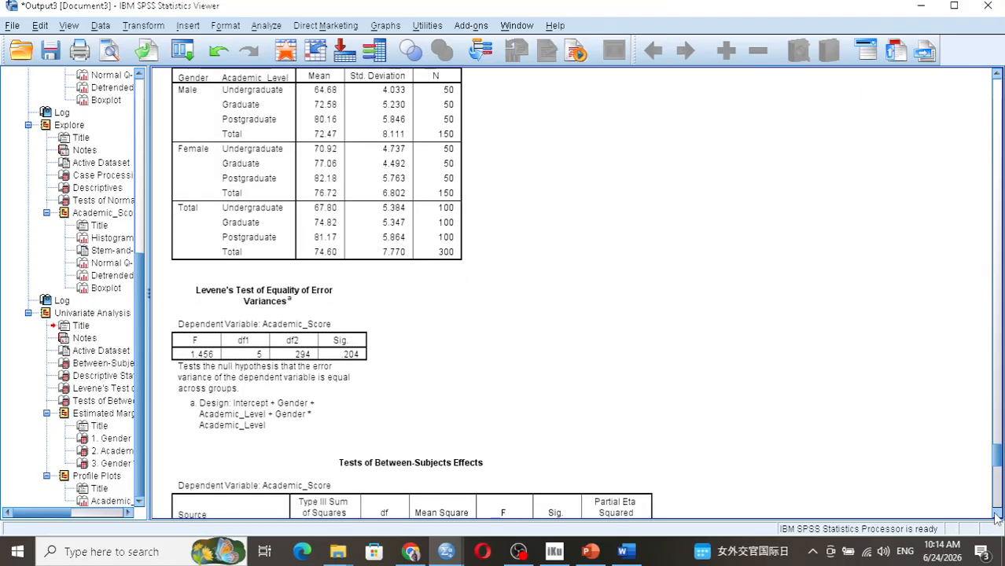
click(996, 515)
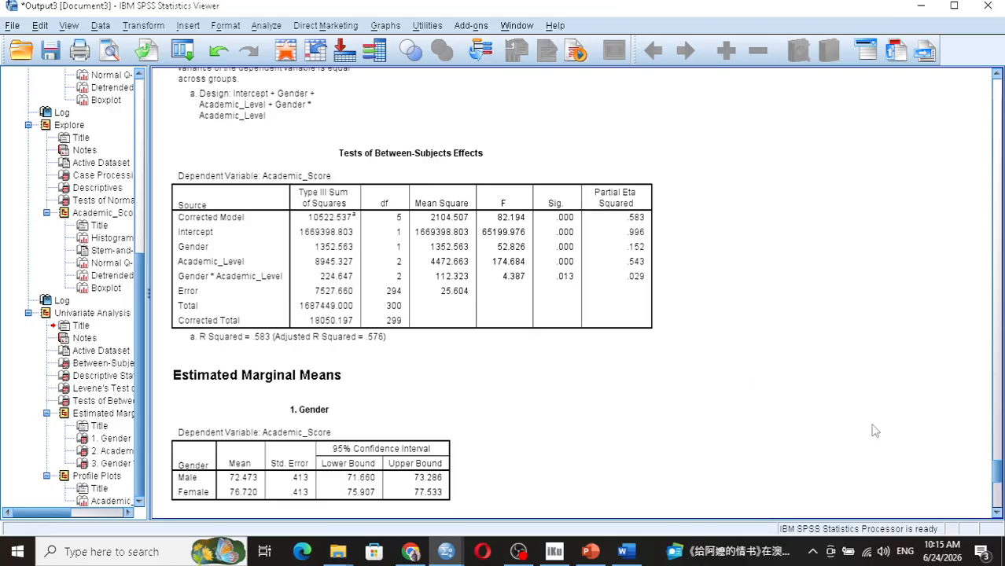
scroll(875, 431, up, 10)
scroll(875, 430, up, 1)
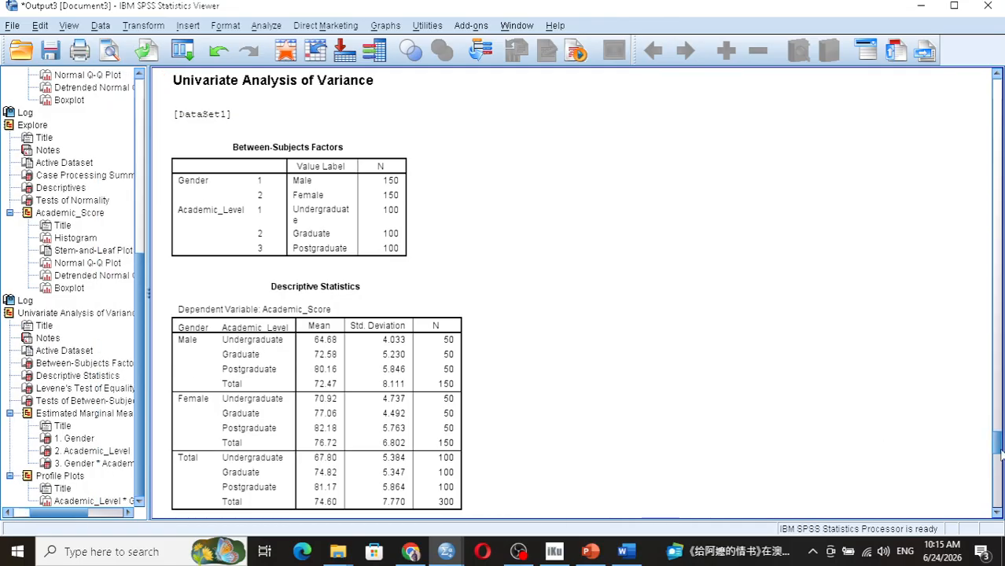
Examine the Estimated Marginal Means tables and the Academic_Level by Gender profile plot, and look back at the Tests of Normality for Academic_Score
drag(997, 445, 1000, 480)
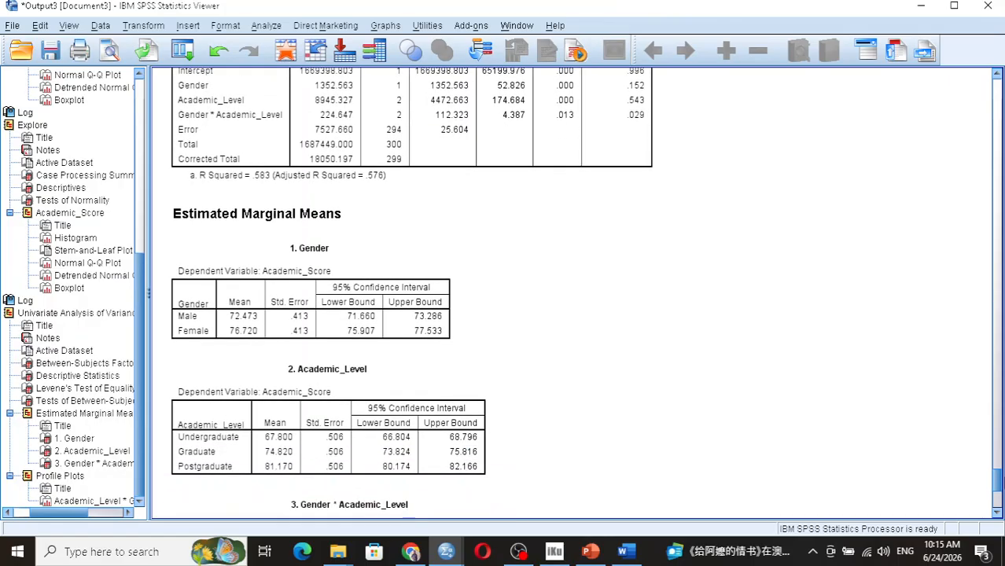
mouse_move(1000, 480)
mouse_down()
mouse_move(1001, 509)
mouse_move(987, 472)
mouse_up()
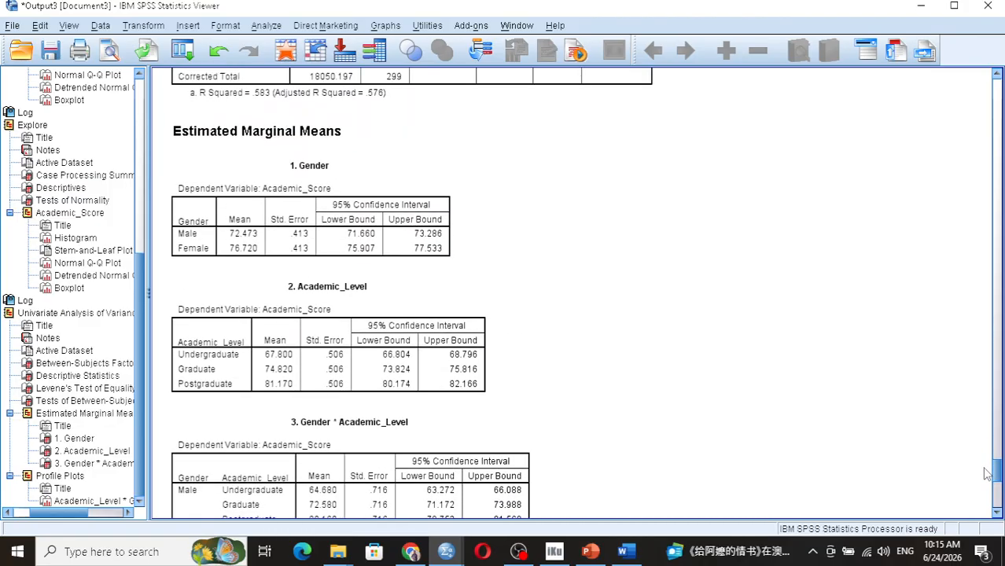
drag(987, 473, 987, 479)
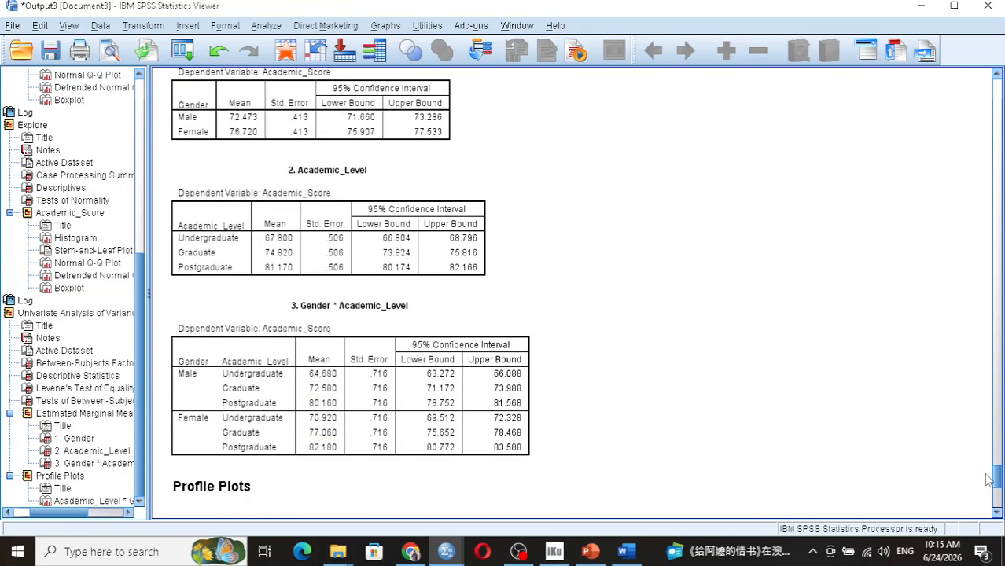
drag(988, 479, 995, 497)
click(522, 346)
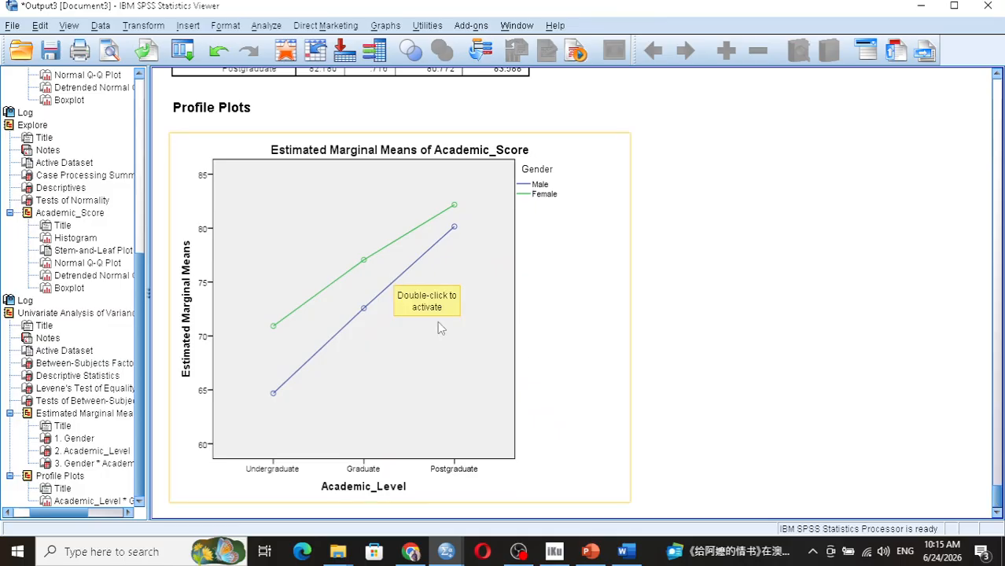
click(790, 332)
click(366, 376)
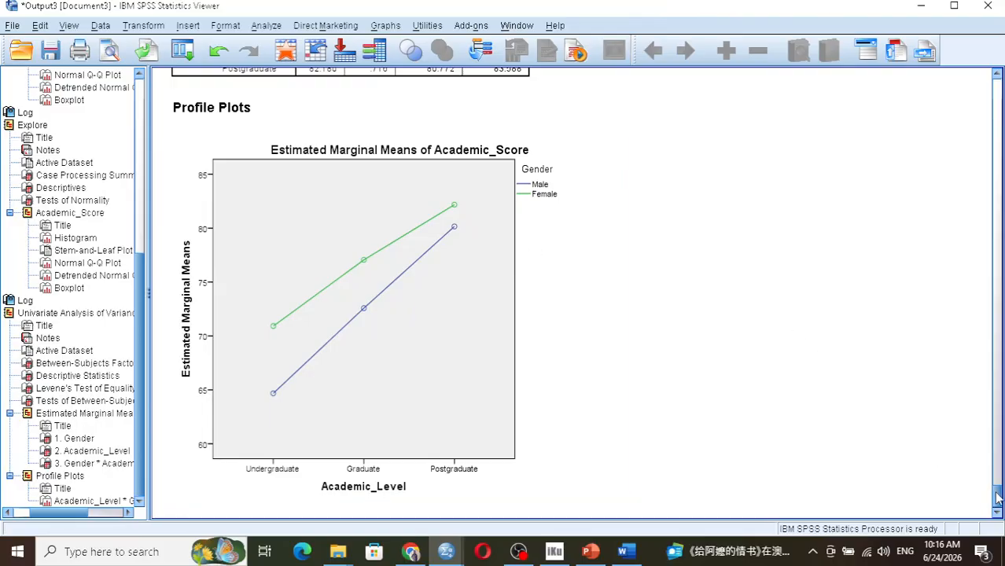
drag(997, 497, 947, 318)
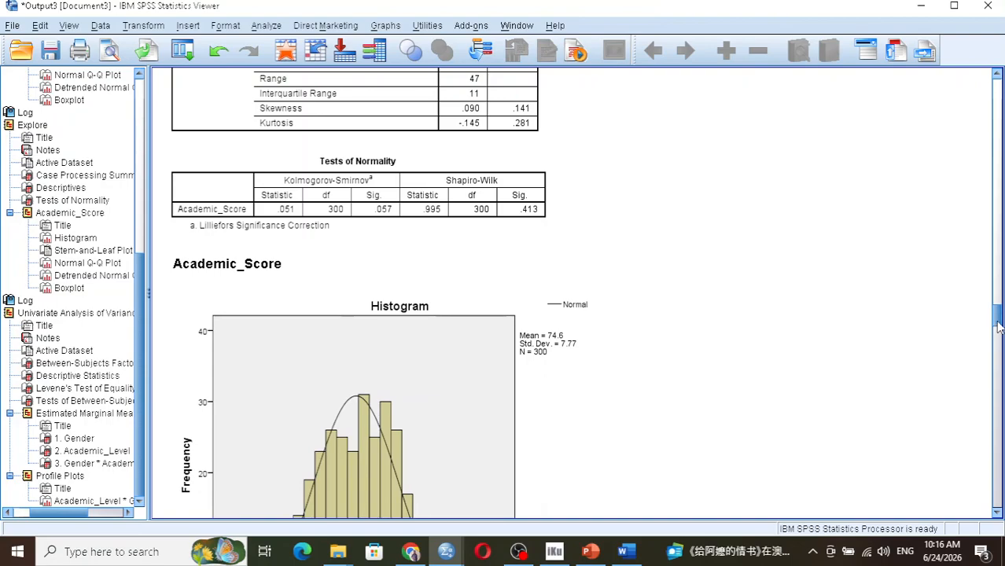
drag(998, 326, 998, 500)
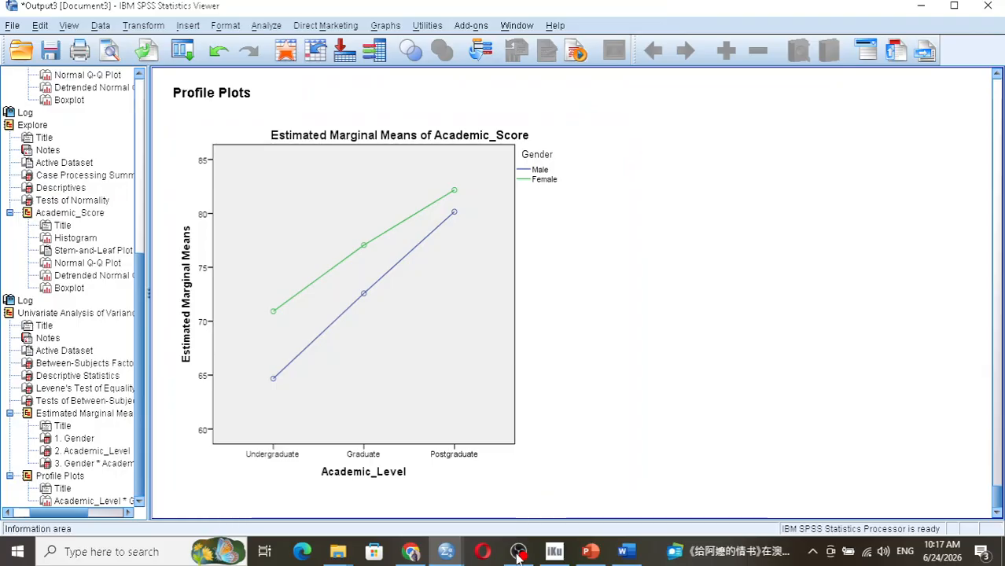
mouse_move(518, 551)
click(532, 489)
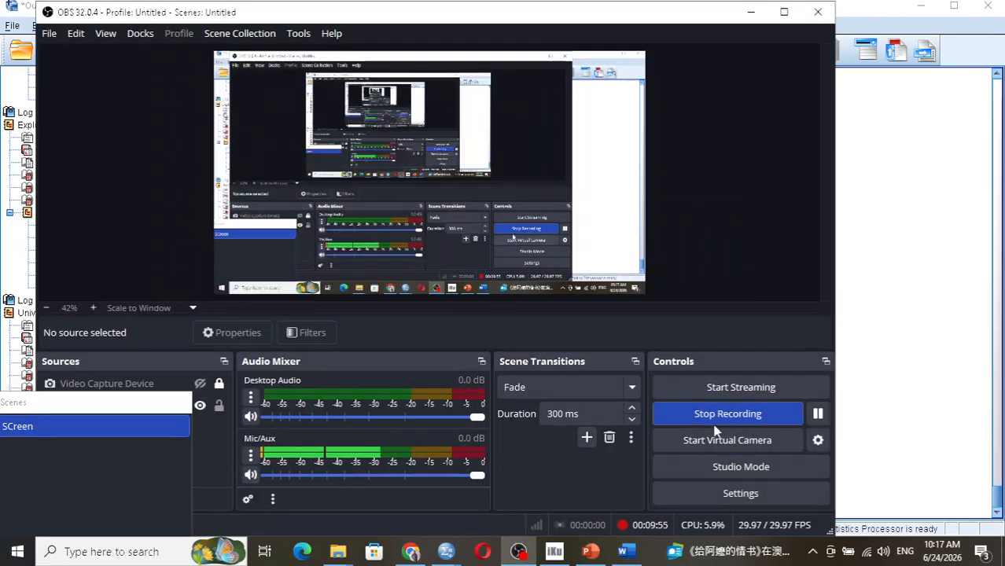